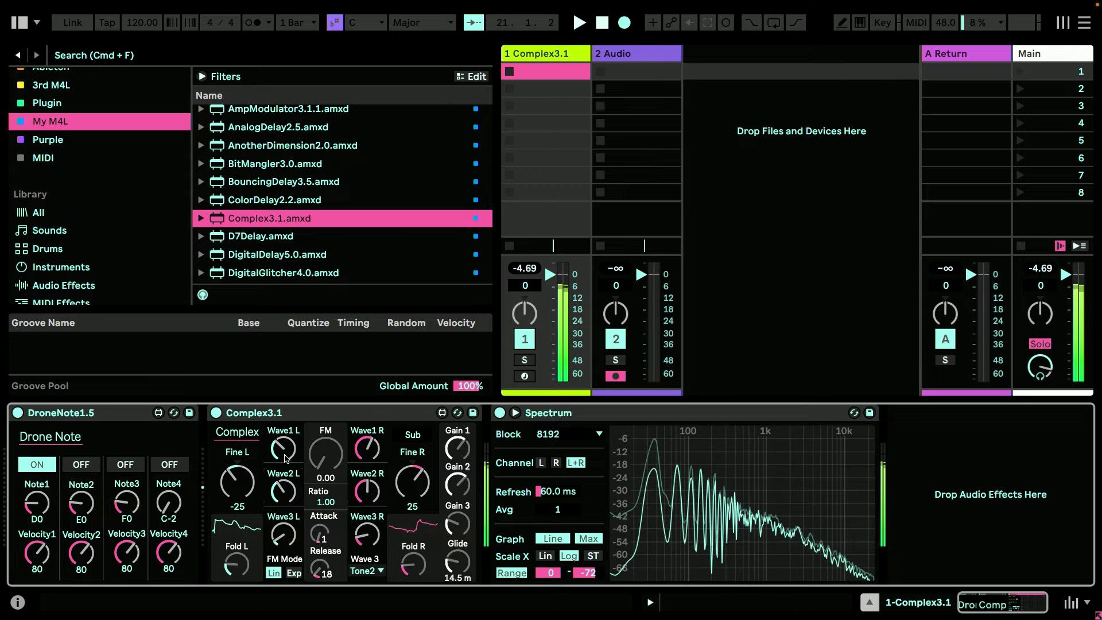
Adjust Wave1 L on the Complex3.1 device and lower its Wave2 R and Wave3 R waveforms
{"action": "left_click_drag", "start_coordinate": [285, 457], "coordinate": [285, 476]}
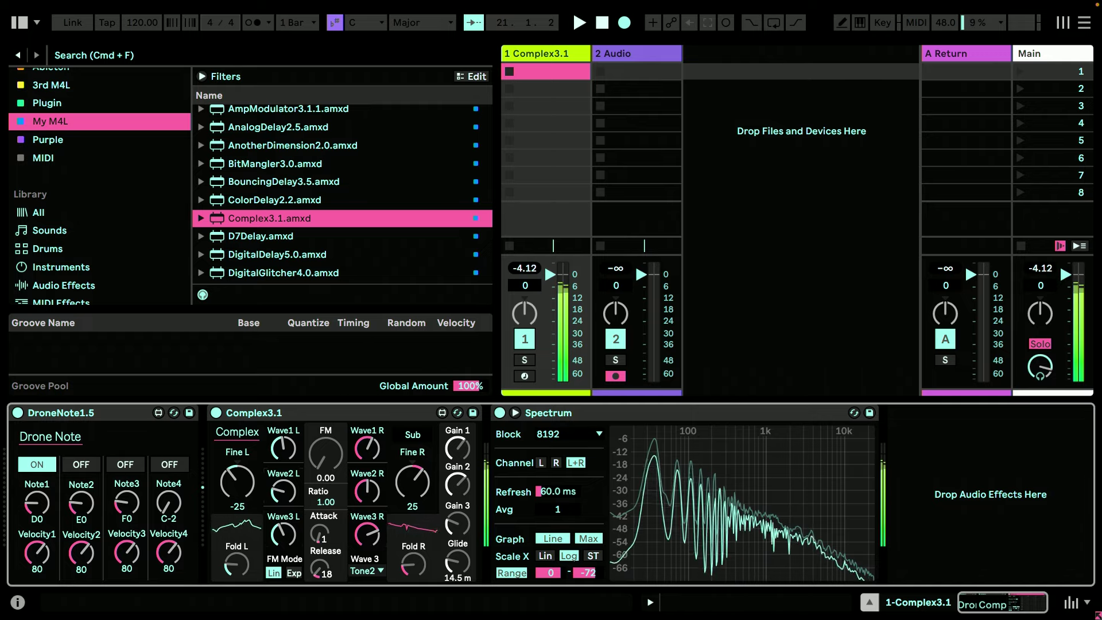
{"action": "left_click_drag", "start_coordinate": [367, 492], "coordinate": [367, 517]}
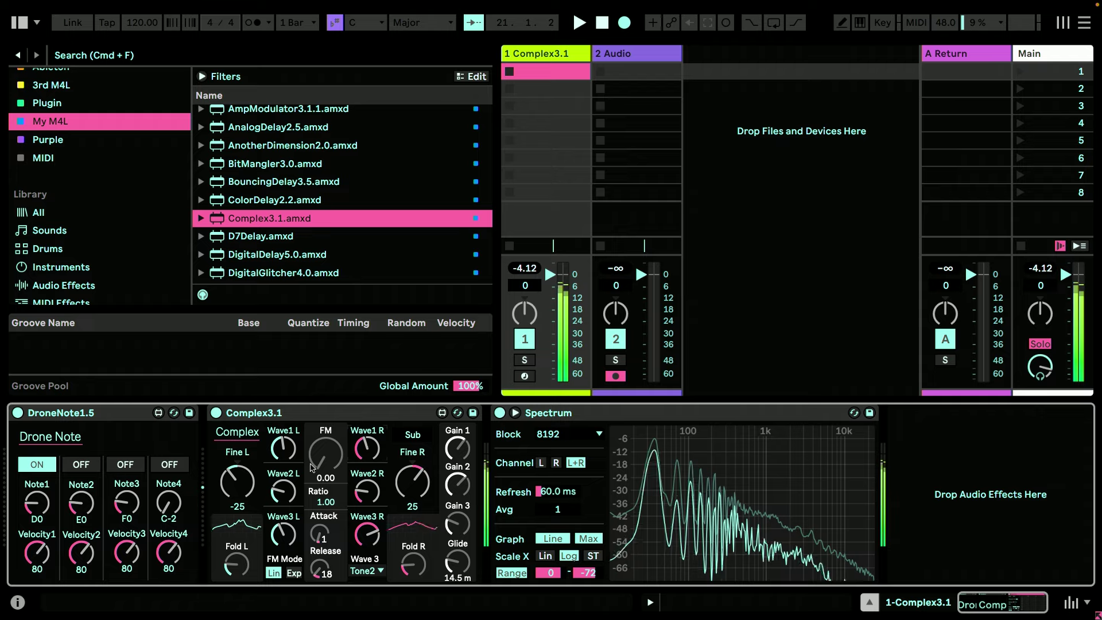
{"action": "left_click_drag", "start_coordinate": [372, 541], "coordinate": [371, 566]}
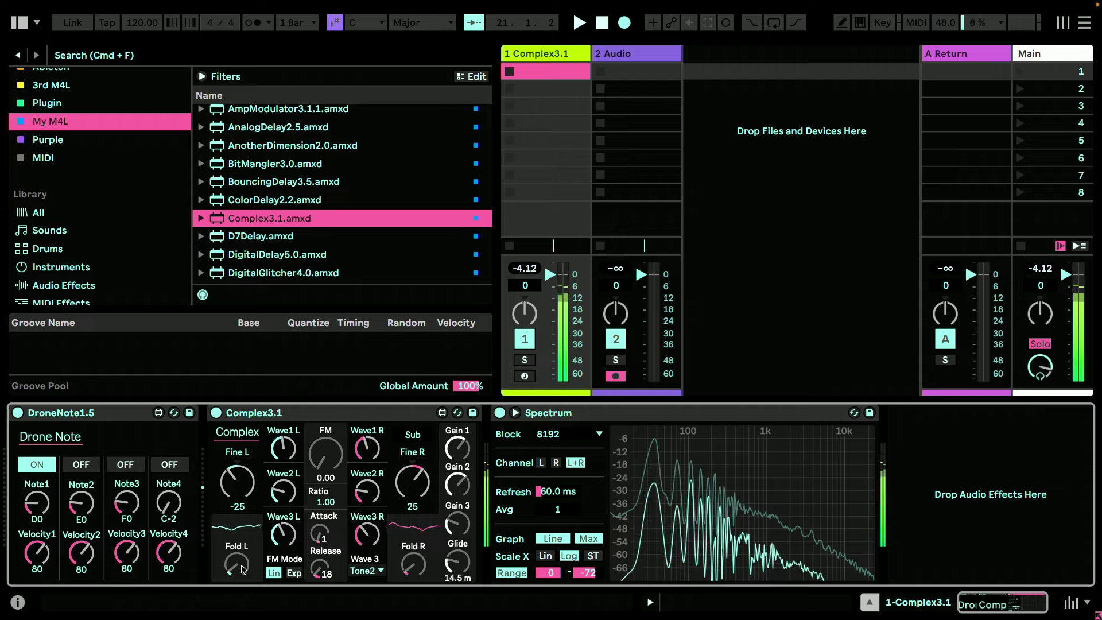
Sweep the Complex FM amount up to 100, bring it down to 1.60, and set the FM ratio to 2
{"action": "left_click_drag", "start_coordinate": [325, 459], "coordinate": [325, 261]}
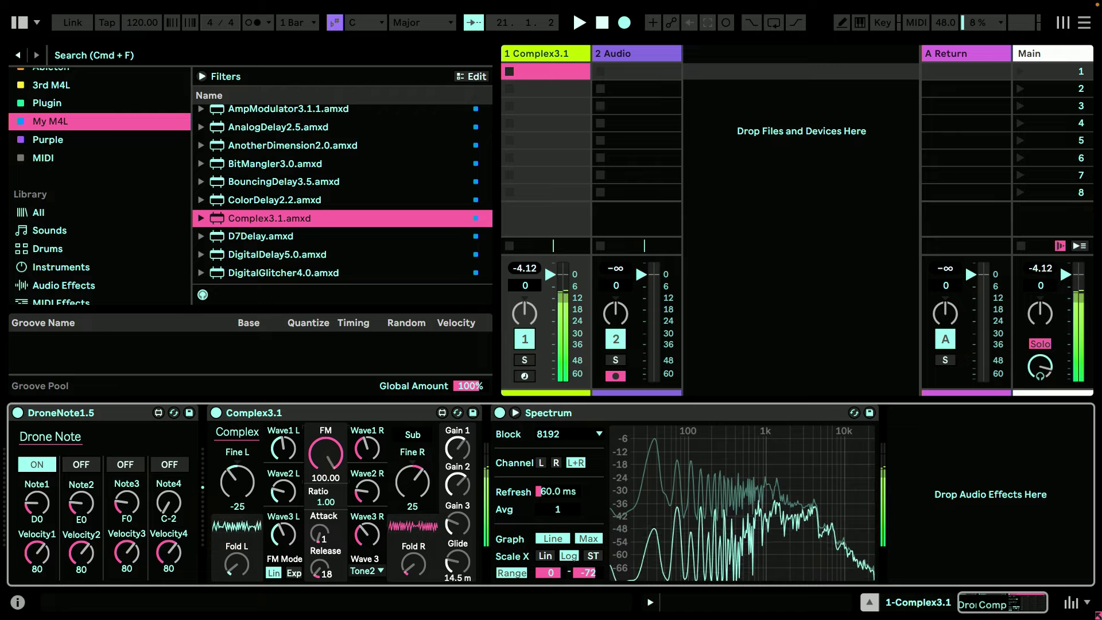
{"action": "left_click_drag", "start_coordinate": [331, 425], "coordinate": [331, 464]}
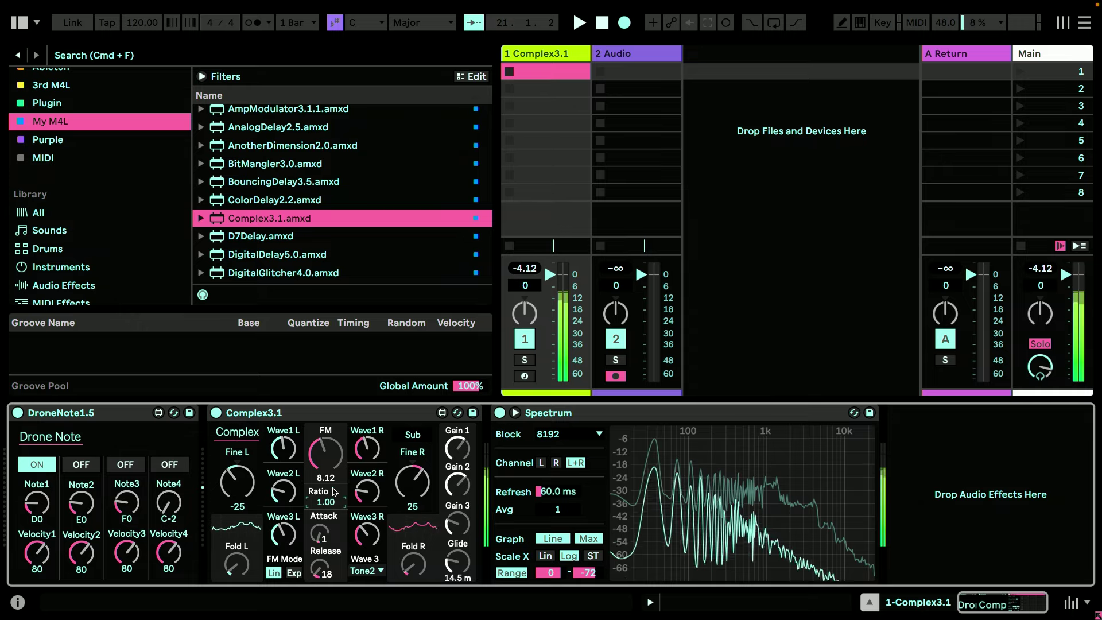
{"action": "left_click_drag", "start_coordinate": [340, 464], "coordinate": [284, 440]}
{"action": "left_click", "coordinate": [323, 502]}
{"action": "type", "text": "2"}
{"action": "key", "text": "Return"}
Raise the Wave1 and Wave2 knobs and turn up Wave3 L on the Complex device
{"action": "left_click_drag", "start_coordinate": [371, 451], "coordinate": [370, 441]}
{"action": "left_click_drag", "start_coordinate": [373, 491], "coordinate": [373, 485]}
{"action": "left_click_drag", "start_coordinate": [285, 505], "coordinate": [285, 496]}
{"action": "left_click_drag", "start_coordinate": [283, 539], "coordinate": [284, 530]}
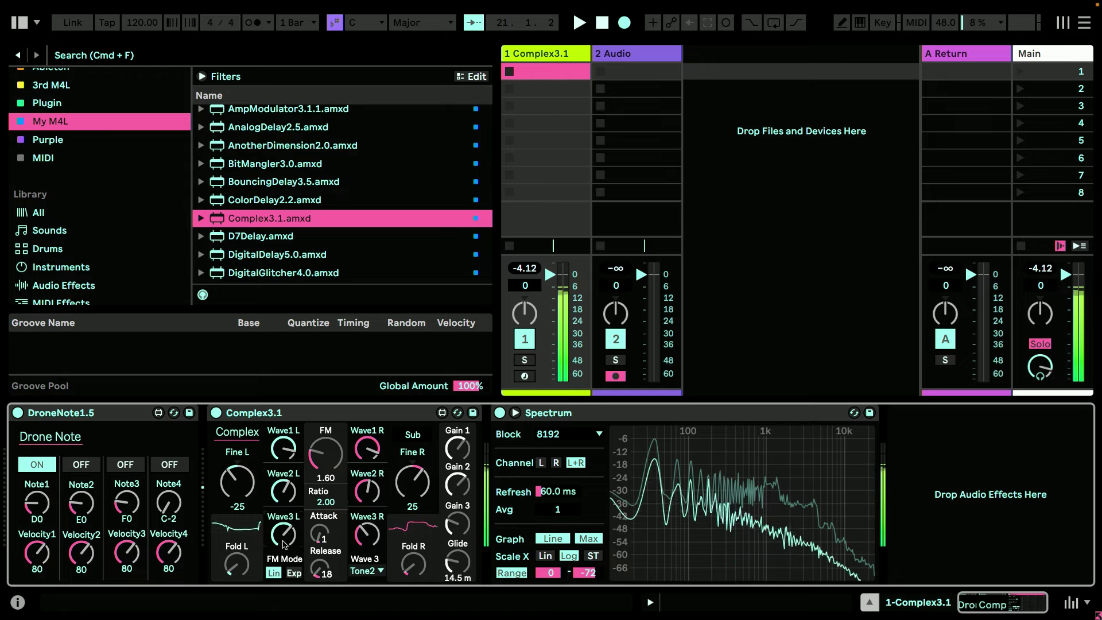
Switch the Wave 3 type to Tone1 and raise the Wave3 R and Wave3 L knobs
{"action": "left_click", "coordinate": [371, 571]}
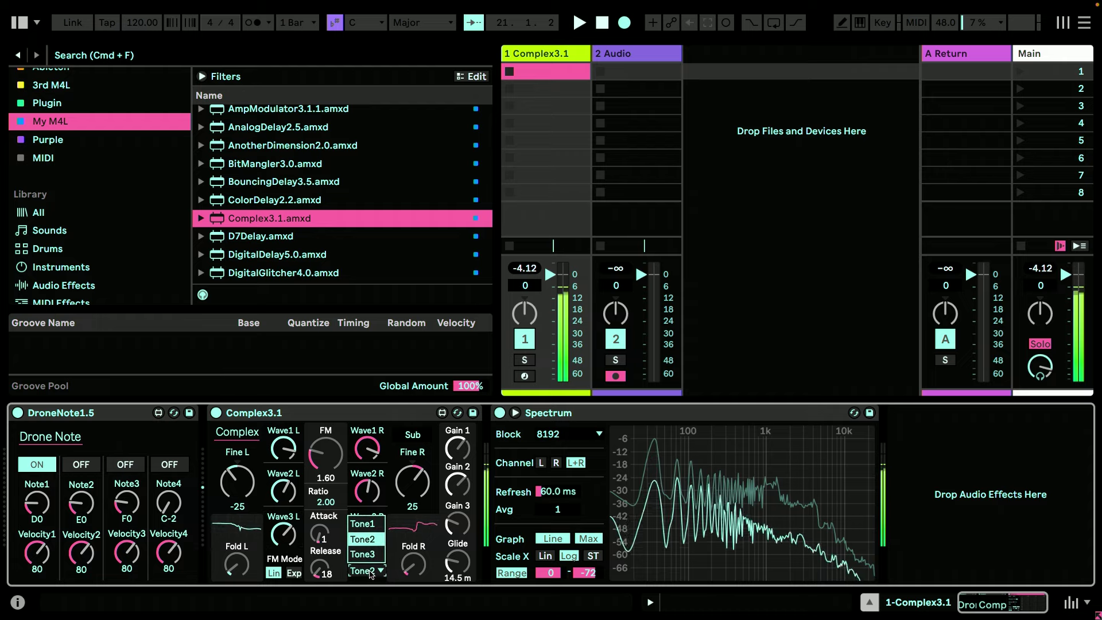
{"action": "left_click", "coordinate": [374, 523]}
{"action": "left_click_drag", "start_coordinate": [369, 536], "coordinate": [369, 511]}
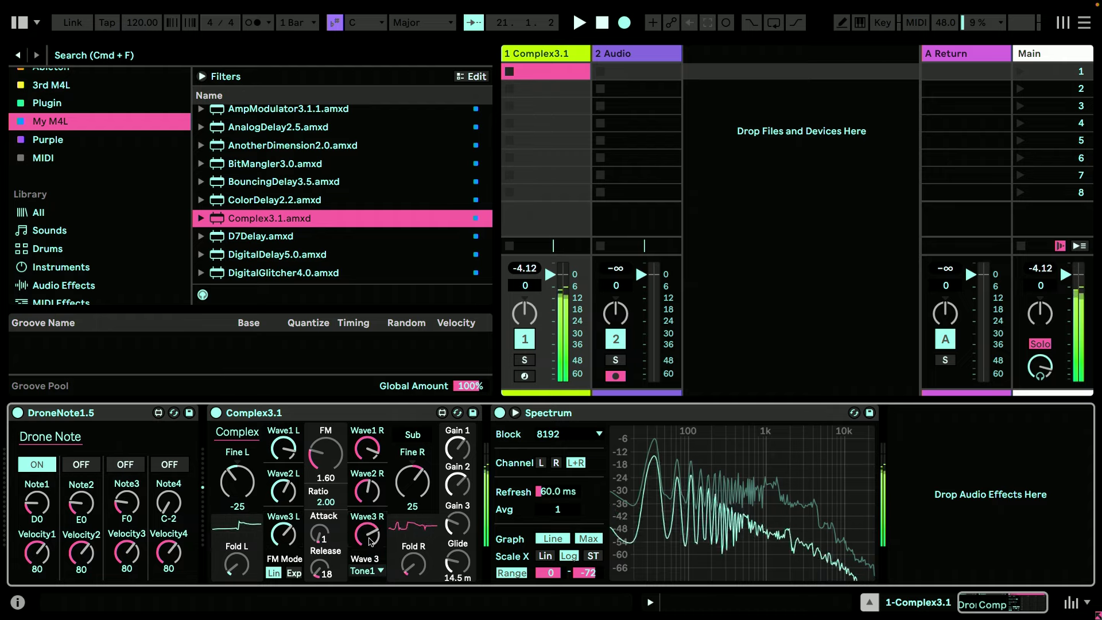
{"action": "left_click_drag", "start_coordinate": [285, 539], "coordinate": [285, 522]}
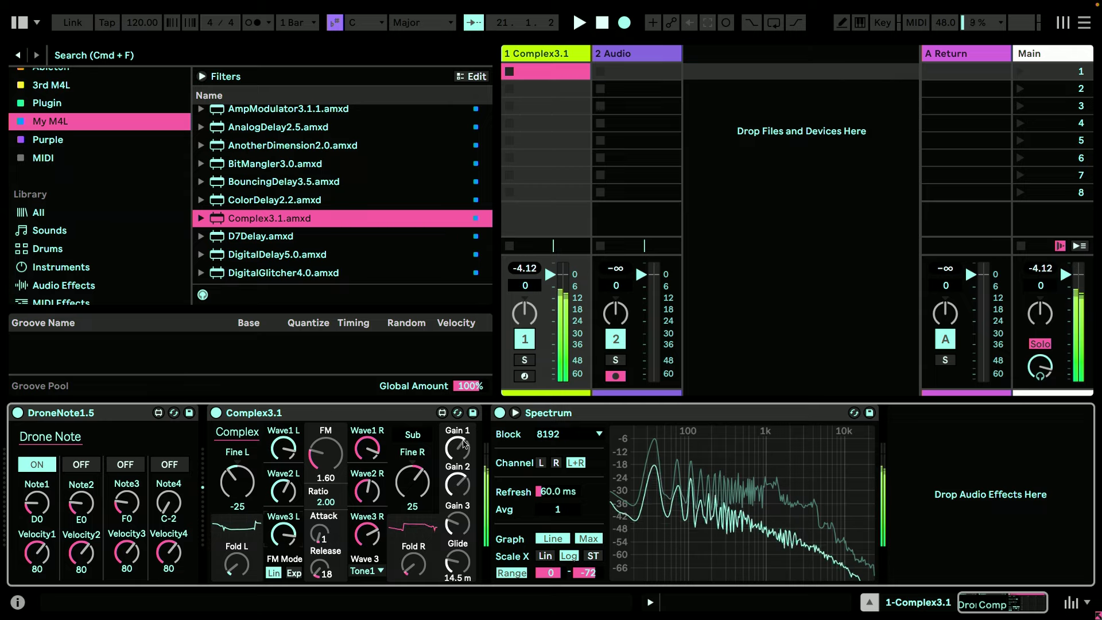
Turn Gain 2 down fully to favour Gain 3, and sweep Wave3 L and Wave3 R up and back down
{"action": "mouse_move", "coordinate": [463, 483]}
{"action": "left_mouse_down"}
{"action": "mouse_move", "coordinate": [463, 527]}
{"action": "mouse_move", "coordinate": [463, 505]}
{"action": "left_mouse_up"}
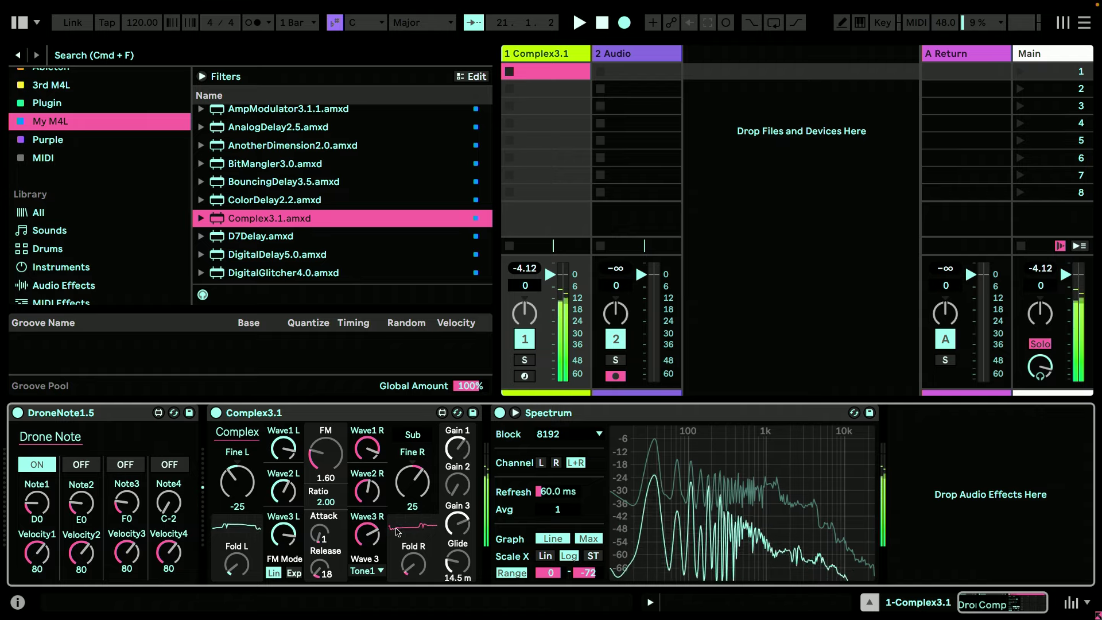
{"action": "left_click_drag", "start_coordinate": [370, 537], "coordinate": [371, 534]}
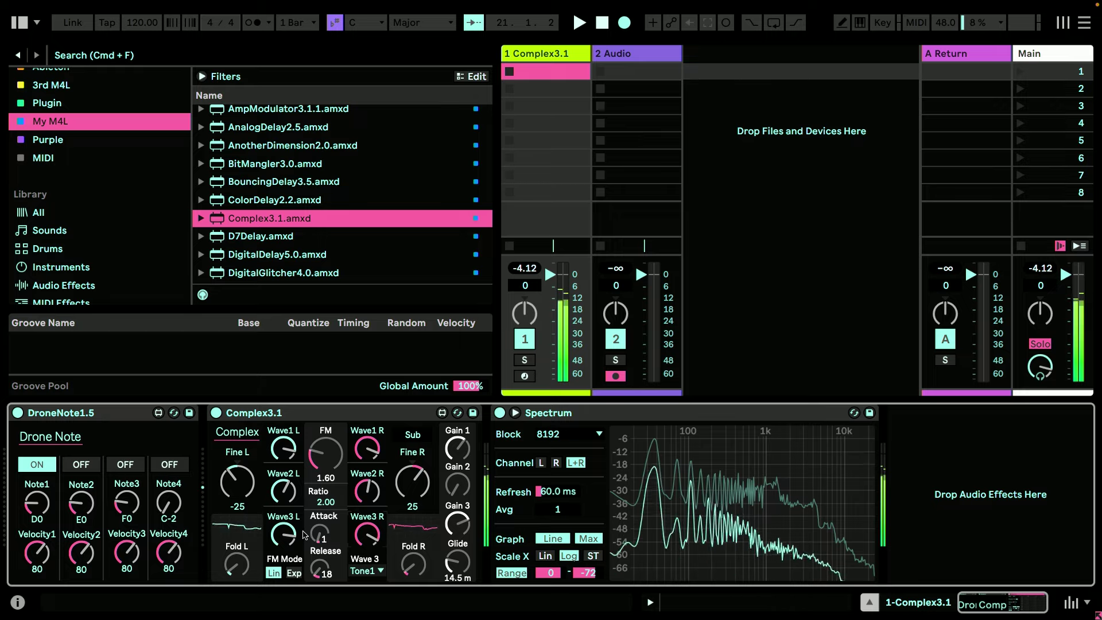
{"action": "left_click_drag", "start_coordinate": [293, 537], "coordinate": [294, 565]}
{"action": "left_click_drag", "start_coordinate": [378, 548], "coordinate": [378, 568]}
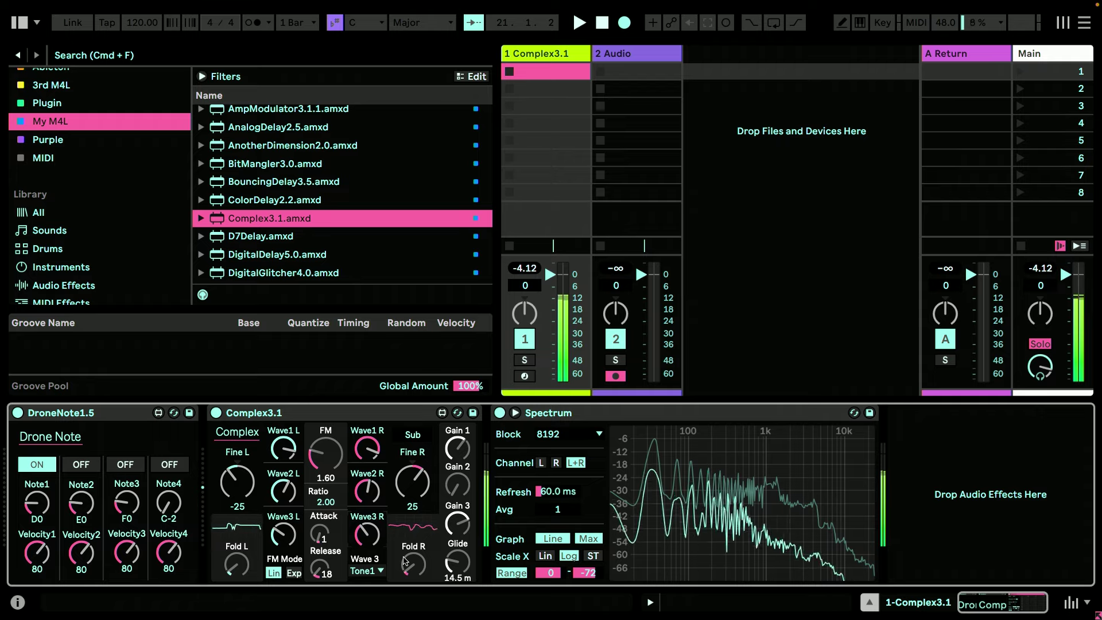
Raise Gain 1 to maximum and lower the Wave1 R knob
{"action": "left_click_drag", "start_coordinate": [459, 458], "coordinate": [459, 421]}
{"action": "left_click_drag", "start_coordinate": [382, 448], "coordinate": [382, 476]}
Lower Wave1 L, set the FM ratio to 3.00, and raise the FM amount to 43.19
{"action": "left_click_drag", "start_coordinate": [284, 447], "coordinate": [323, 422]}
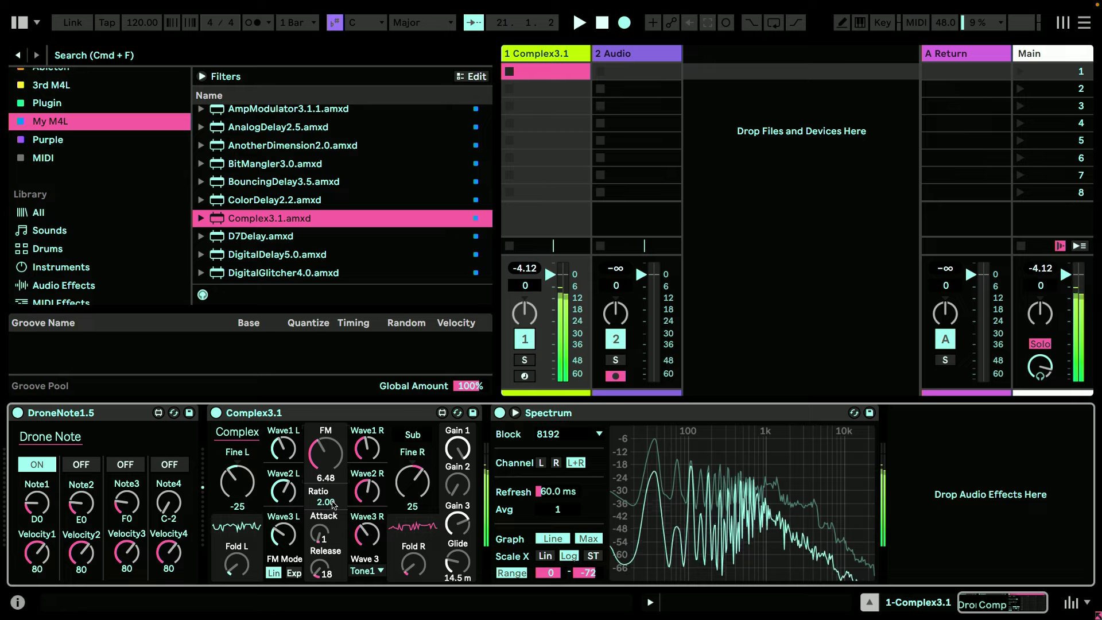
{"action": "left_click_drag", "start_coordinate": [326, 502], "coordinate": [337, 504]}
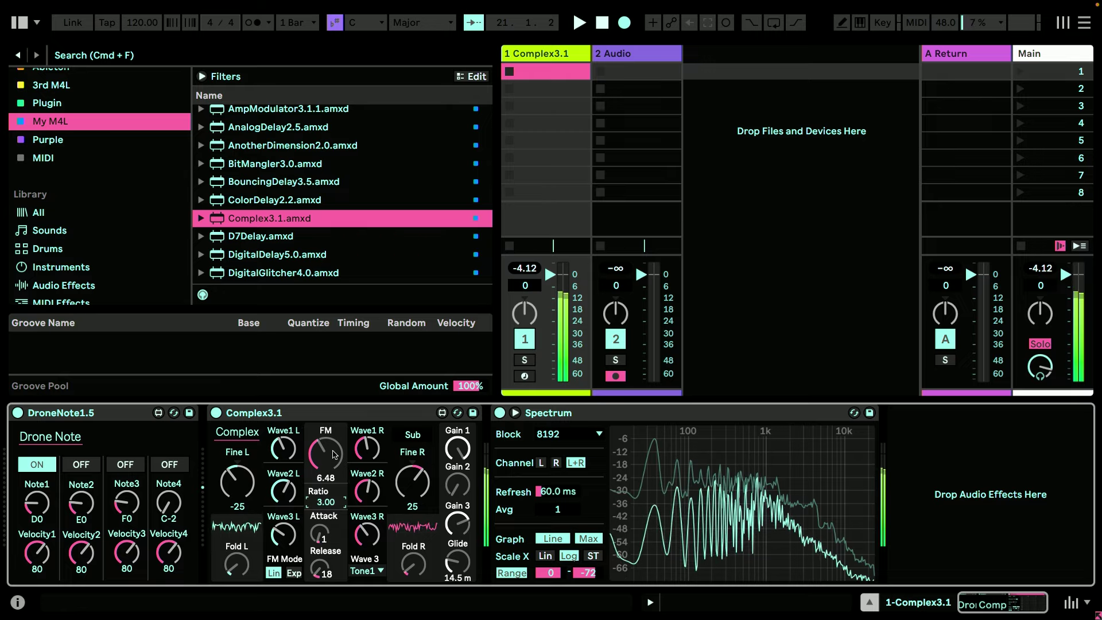
{"action": "left_click_drag", "start_coordinate": [325, 453], "coordinate": [325, 422]}
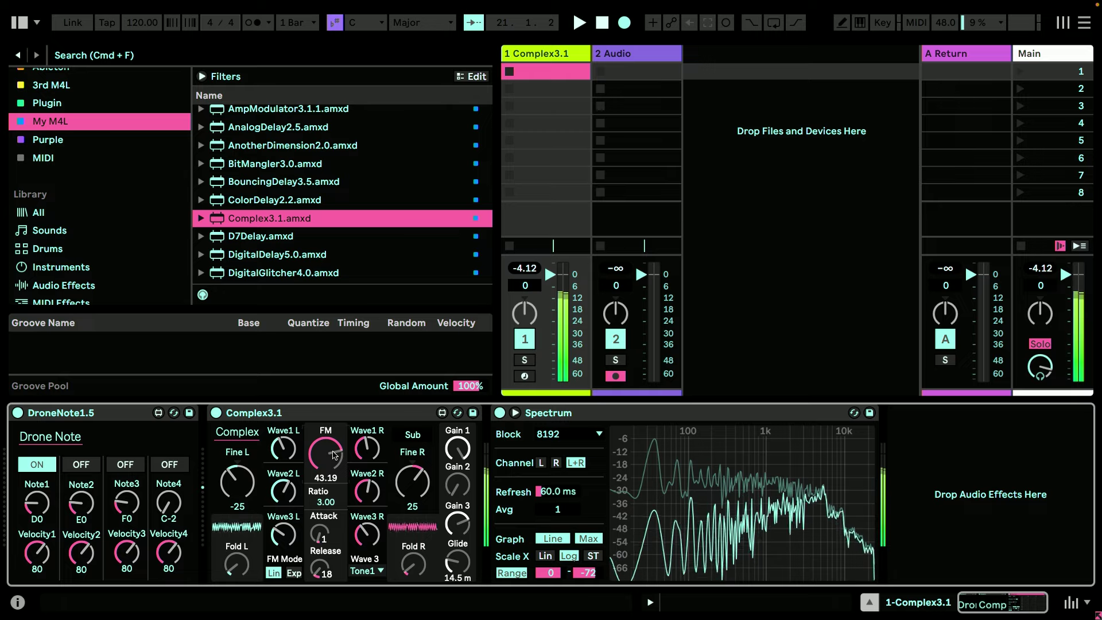
Raise Wave1 R and Wave1 L, and lower the Wave2 knobs on both channels
{"action": "left_click_drag", "start_coordinate": [371, 451], "coordinate": [370, 424]}
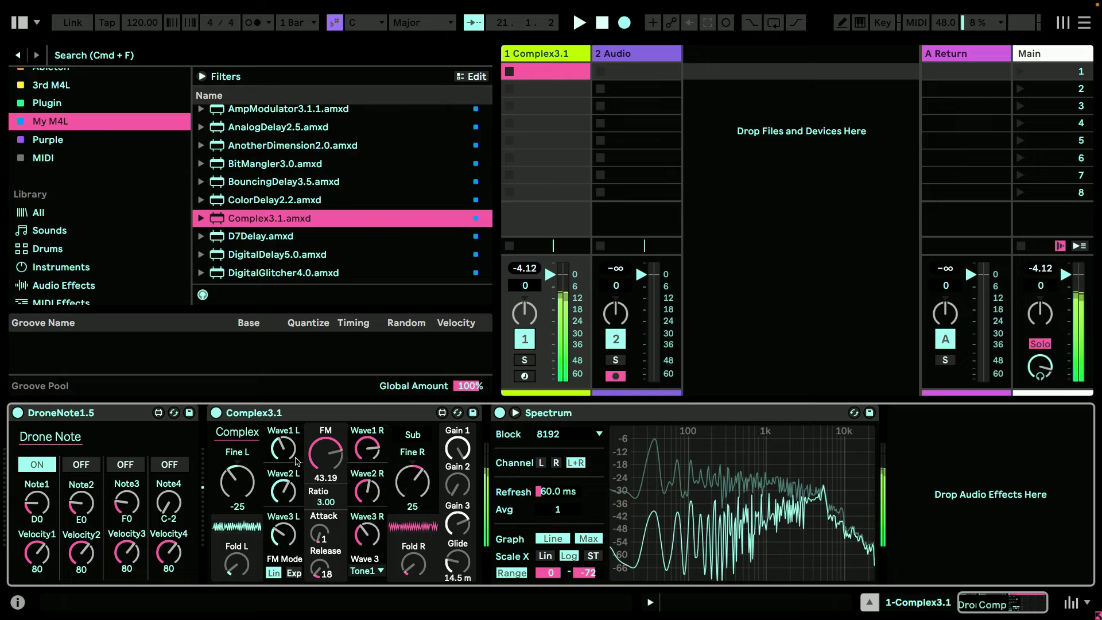
{"action": "left_click_drag", "start_coordinate": [296, 461], "coordinate": [297, 451]}
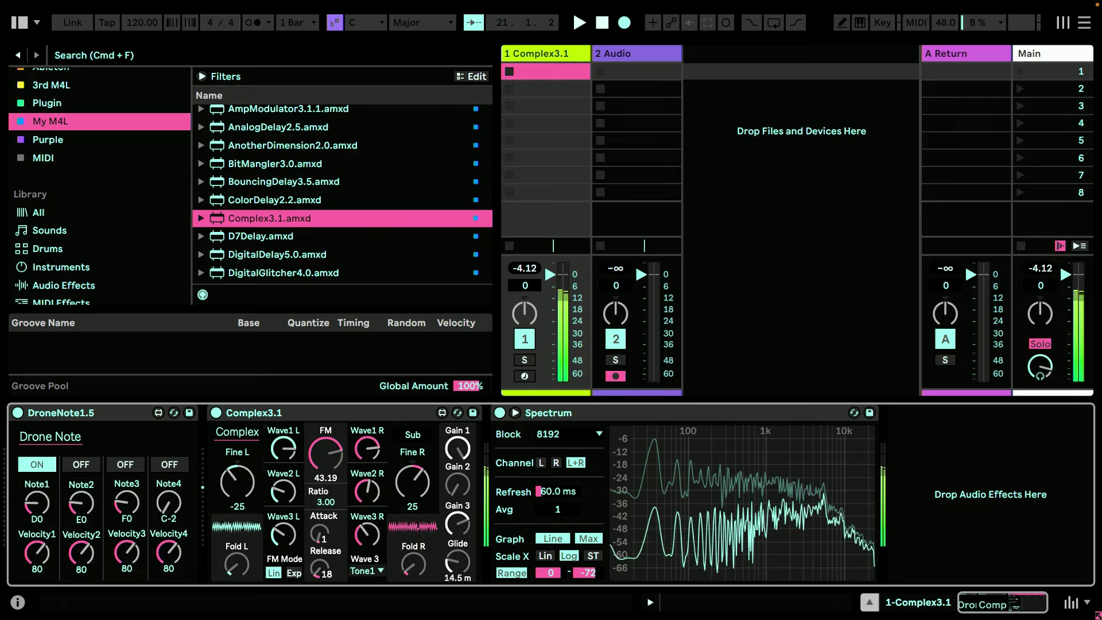
{"action": "left_click_drag", "start_coordinate": [367, 488], "coordinate": [366, 510]}
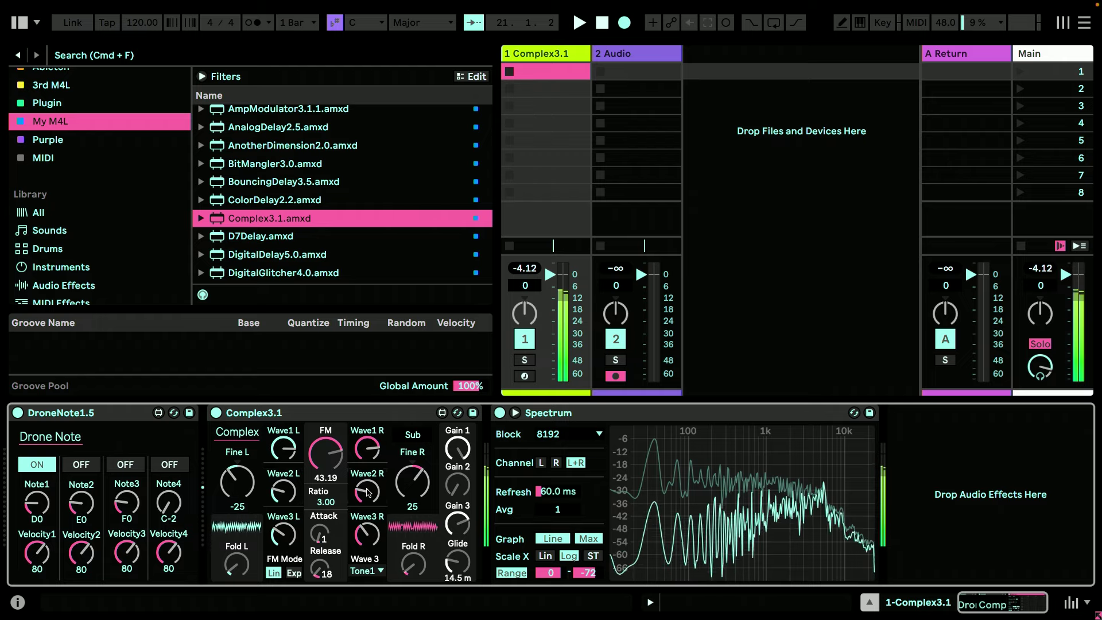
Bring up Gain 2 with Gain 1 and Gain 3 turned down, and set the FM amount to 18.22
{"action": "left_click_drag", "start_coordinate": [457, 485], "coordinate": [456, 555]}
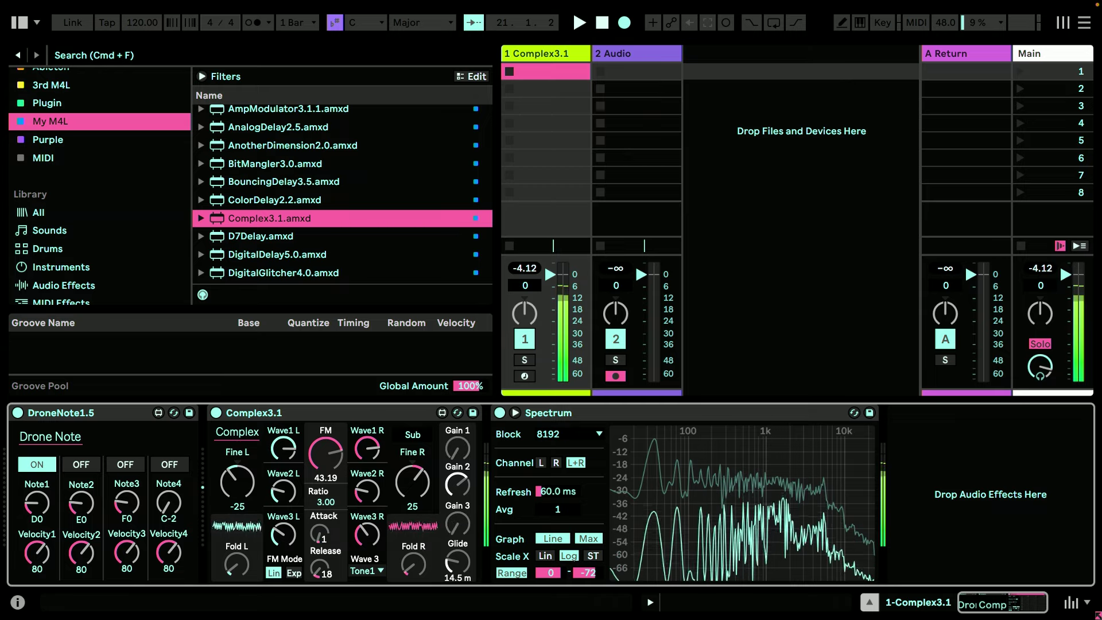
{"action": "mouse_move", "coordinate": [326, 453]}
{"action": "left_mouse_down"}
{"action": "mouse_move", "coordinate": [325, 477]}
{"action": "mouse_move", "coordinate": [323, 456]}
{"action": "left_mouse_up"}
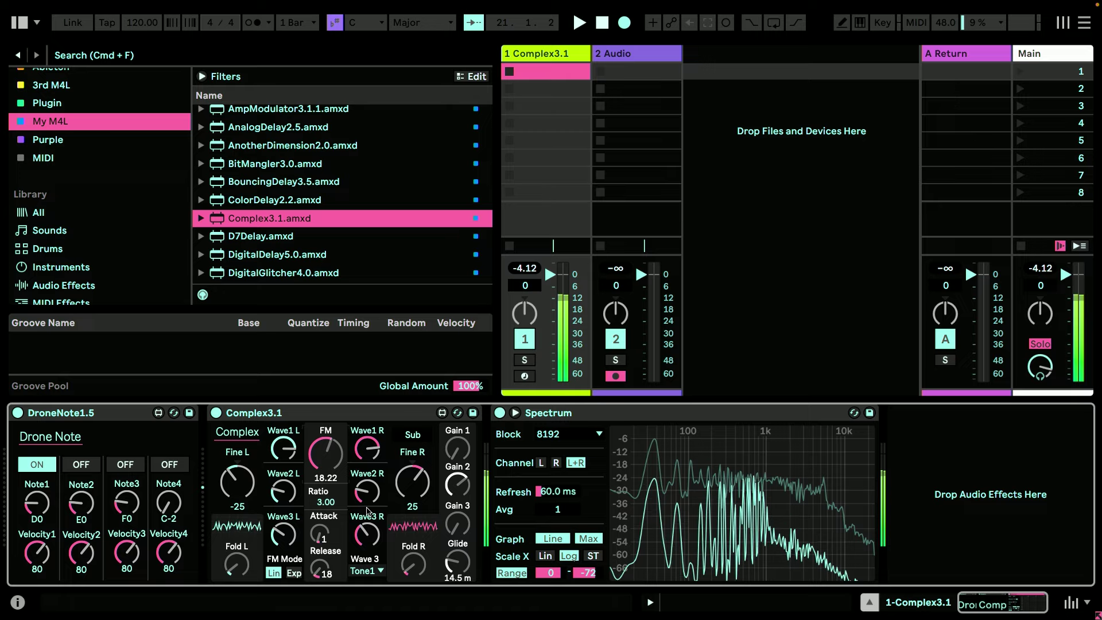
Raise Gain 3 to about halfway and turn up the Wave3 knobs on both channels
{"action": "left_click_drag", "start_coordinate": [457, 524], "coordinate": [458, 505]}
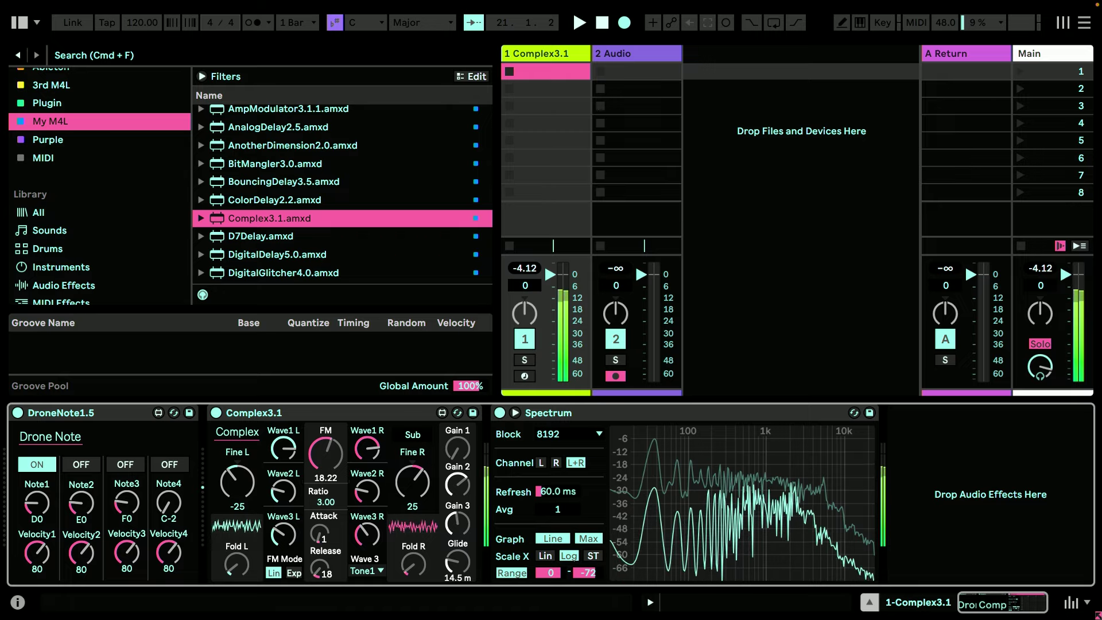
{"action": "left_click_drag", "start_coordinate": [367, 538], "coordinate": [367, 526]}
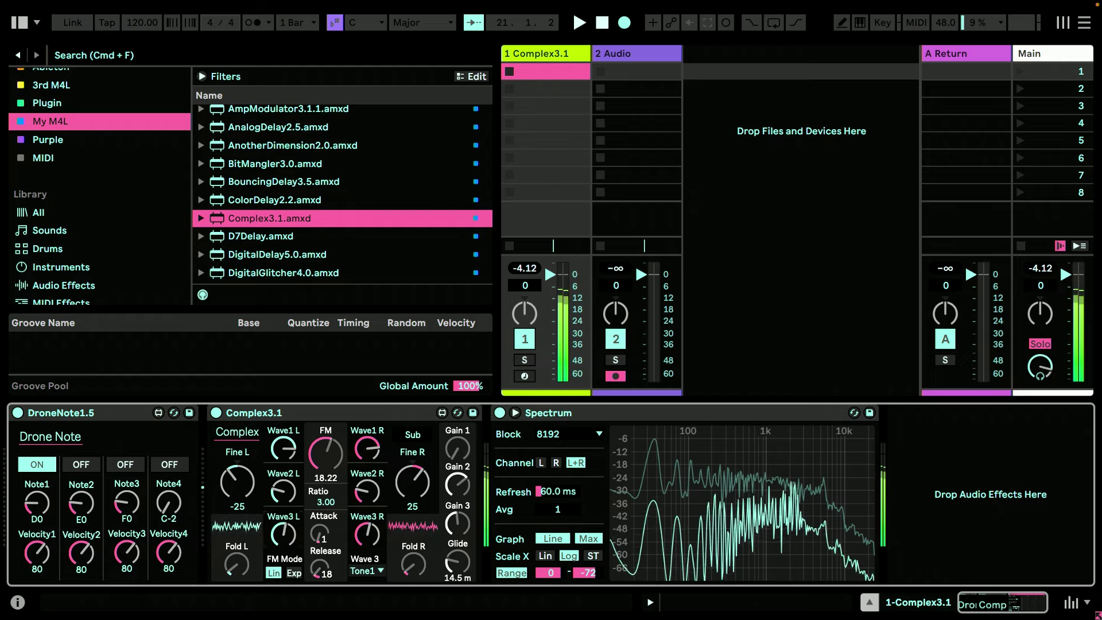
Set the FM amount to 9.53 and ratio to 4.01, and raise Gain 1 to about halfway
{"action": "left_click_drag", "start_coordinate": [325, 454], "coordinate": [335, 494]}
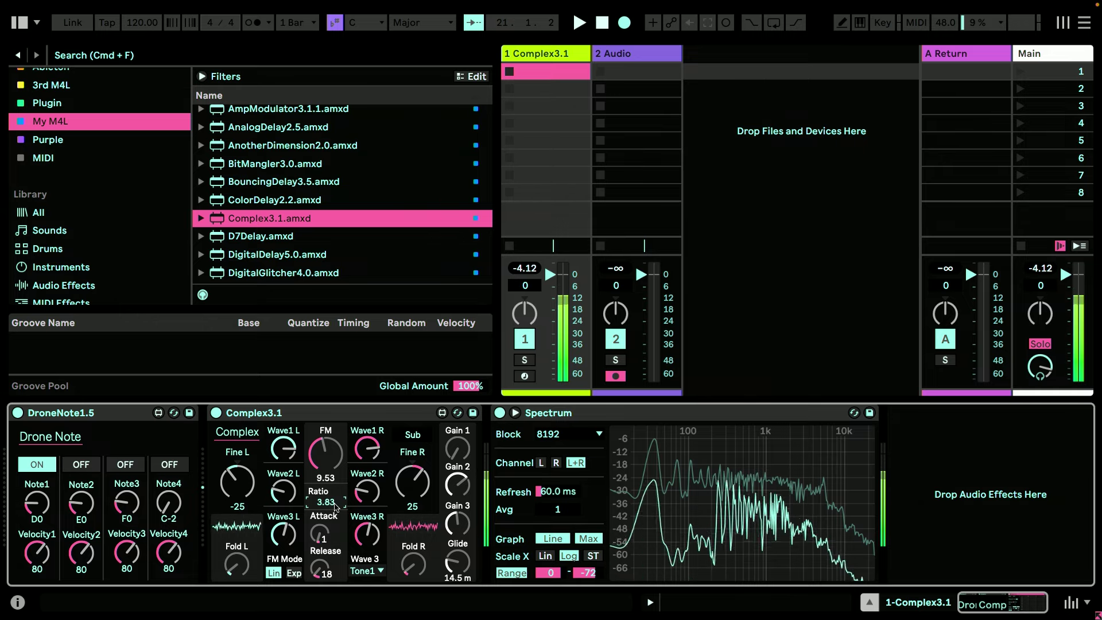
{"action": "mouse_move", "coordinate": [332, 460]}
{"action": "left_mouse_down"}
{"action": "mouse_move", "coordinate": [331, 500]}
{"action": "mouse_move", "coordinate": [331, 476]}
{"action": "left_mouse_up"}
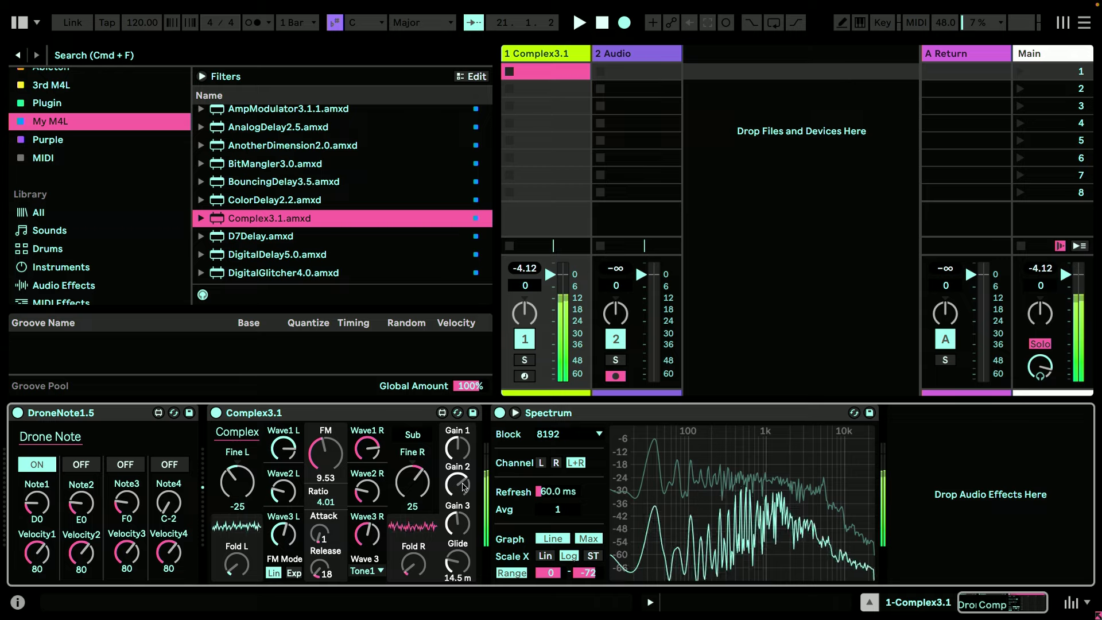
Raise the Wave2 knobs, lower the Wave3 knobs, and add some wavefolding on both channels
{"action": "left_click_drag", "start_coordinate": [373, 497], "coordinate": [374, 483]}
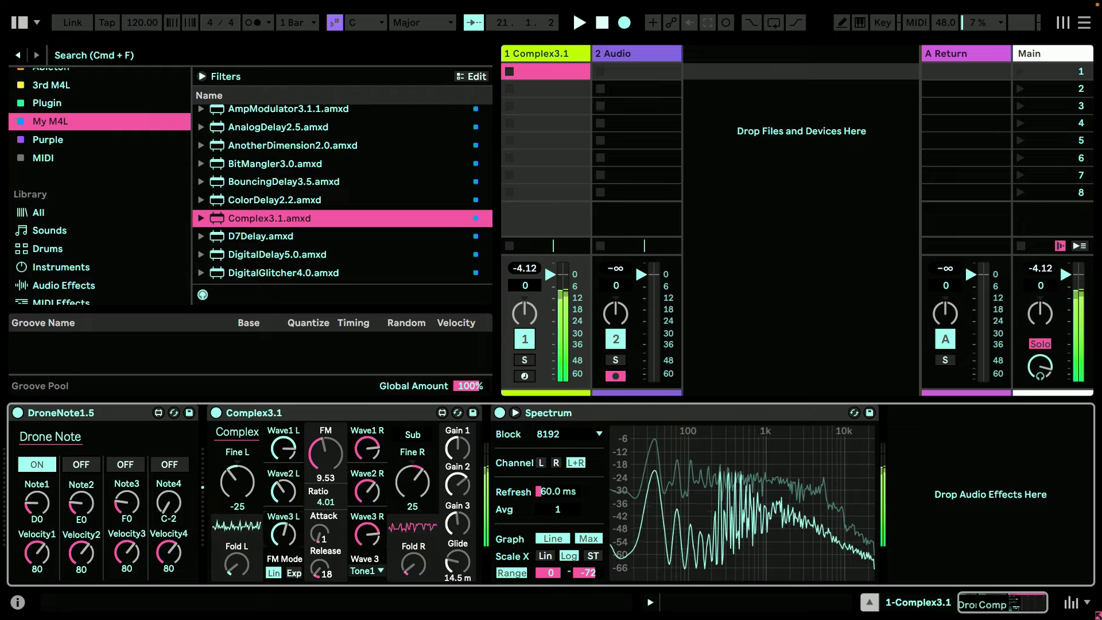
{"action": "left_click_drag", "start_coordinate": [366, 532], "coordinate": [366, 559]}
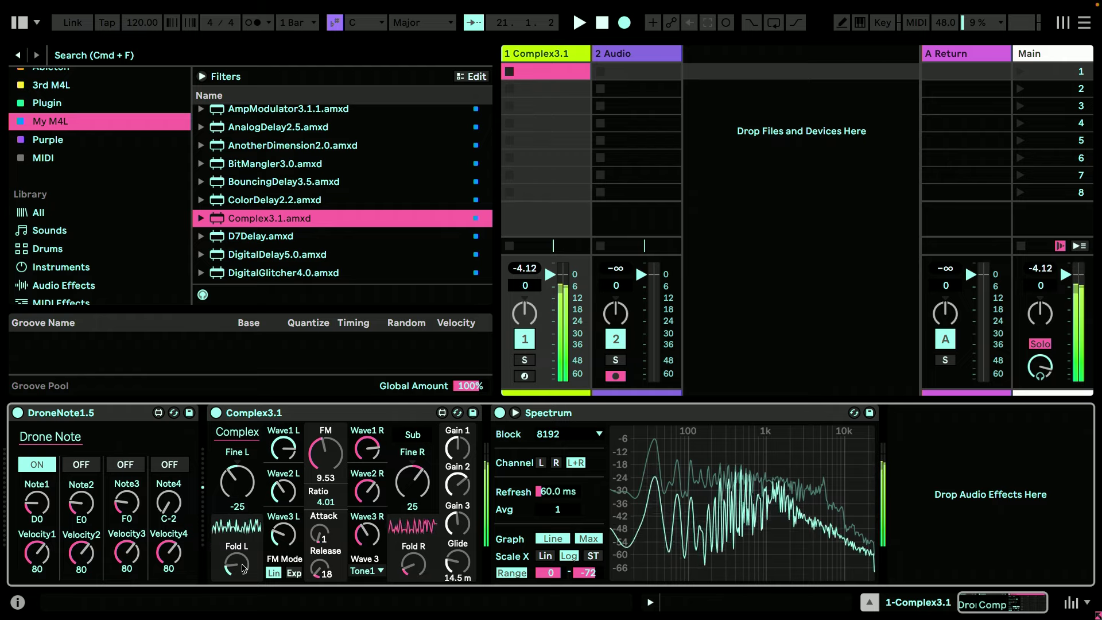
Set the FM ratio to 10.31 and the FM amount to 2.90, and raise the Wave2 and Wave3 knobs
{"action": "left_click_drag", "start_coordinate": [328, 482], "coordinate": [327, 463]}
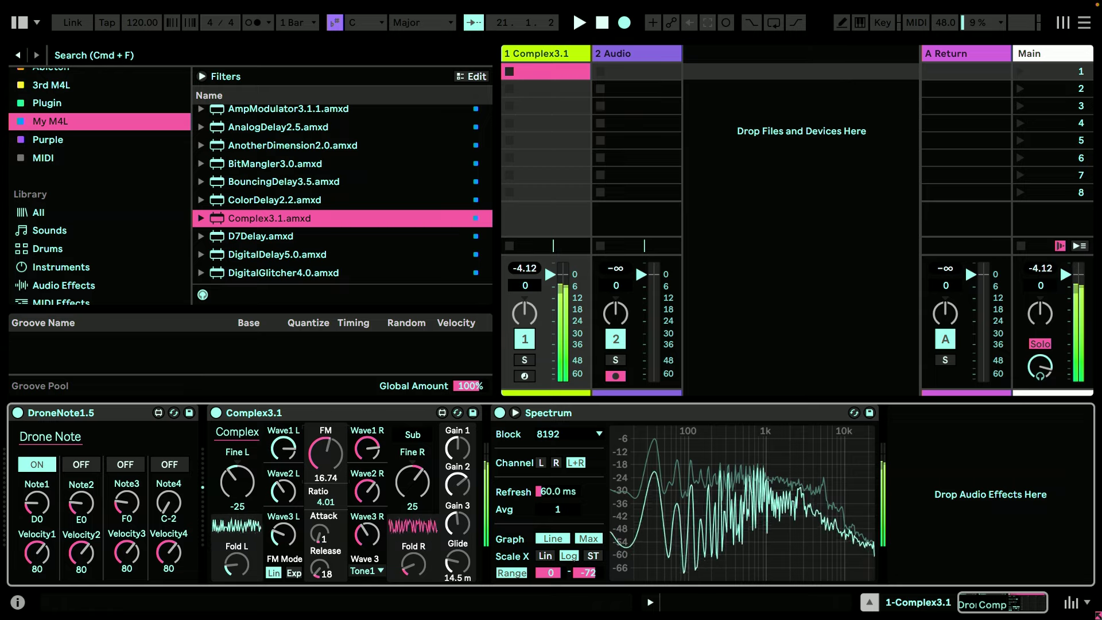
{"action": "mouse_move", "coordinate": [325, 454]}
{"action": "left_mouse_down"}
{"action": "mouse_move", "coordinate": [326, 431]}
{"action": "mouse_move", "coordinate": [329, 452]}
{"action": "left_mouse_up"}
{"action": "mouse_move", "coordinate": [338, 502]}
{"action": "left_mouse_down"}
{"action": "mouse_move", "coordinate": [333, 468]}
{"action": "mouse_move", "coordinate": [335, 505]}
{"action": "mouse_move", "coordinate": [326, 508]}
{"action": "mouse_move", "coordinate": [337, 505]}
{"action": "left_mouse_up"}
{"action": "left_click_drag", "start_coordinate": [325, 453], "coordinate": [325, 462]}
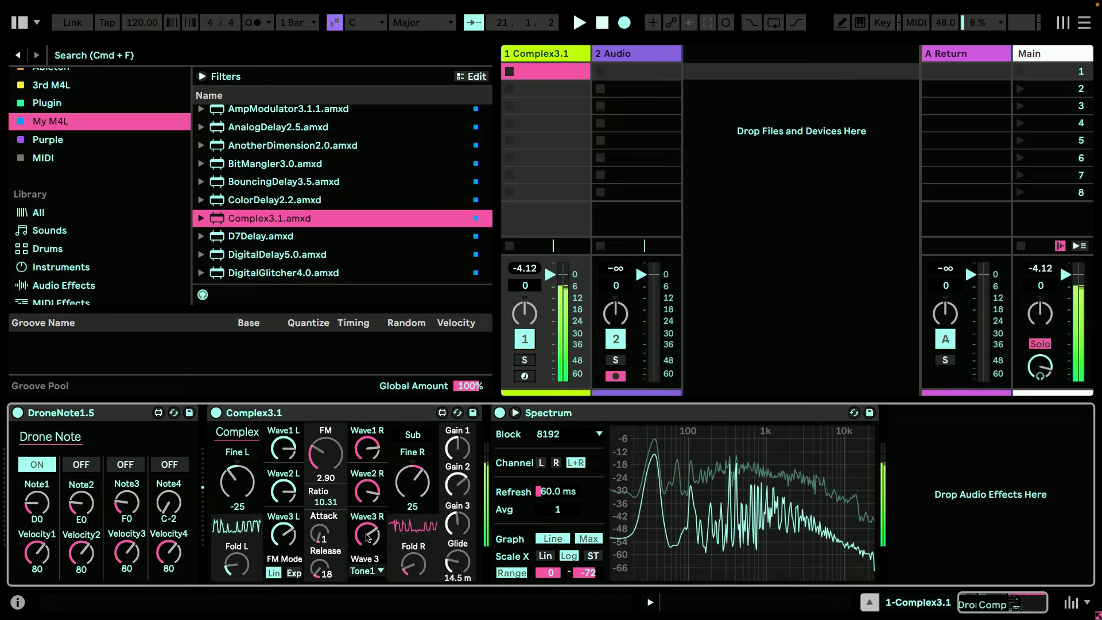
Sweep the Wave1 knobs up and down with Gain 1 at maximum, and set the FM amount to 2.68
{"action": "left_click_drag", "start_coordinate": [286, 449], "coordinate": [328, 448]}
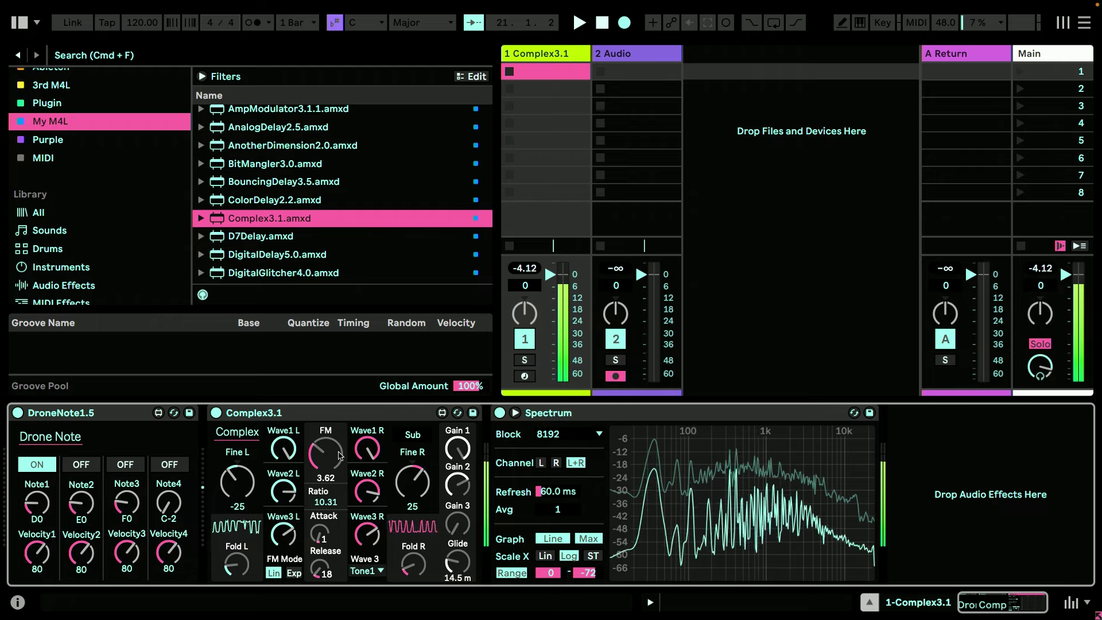
{"action": "left_click_drag", "start_coordinate": [342, 456], "coordinate": [341, 420]}
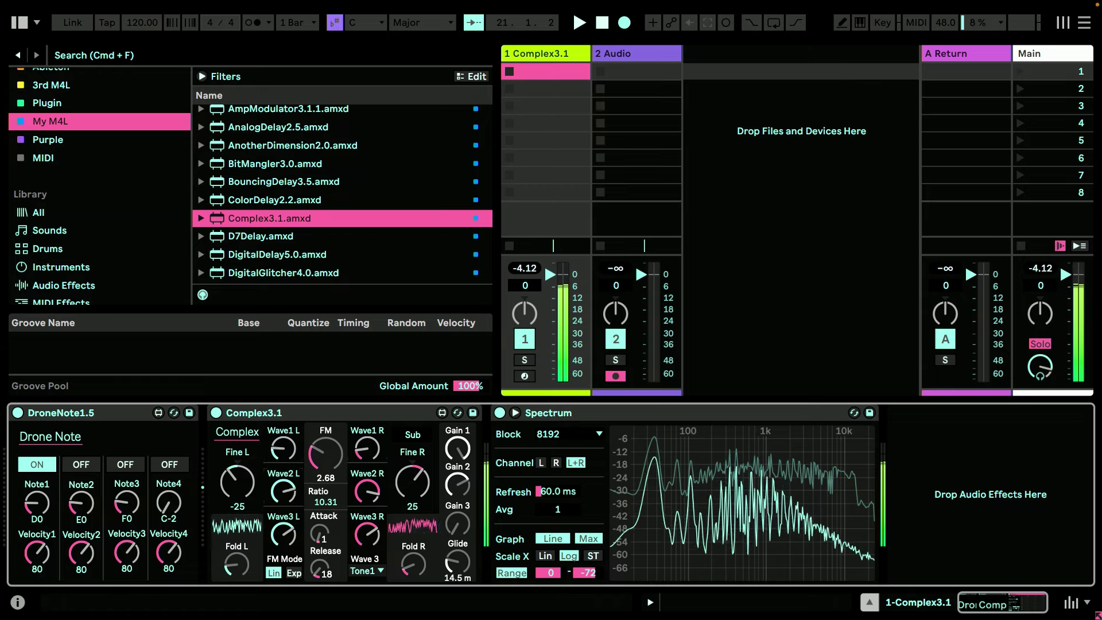
Lower the Wave2 and Wave3 knobs, raise Gain 3 to about halfway, and turn Gain 1 fully down
{"action": "left_click_drag", "start_coordinate": [355, 494], "coordinate": [356, 513]}
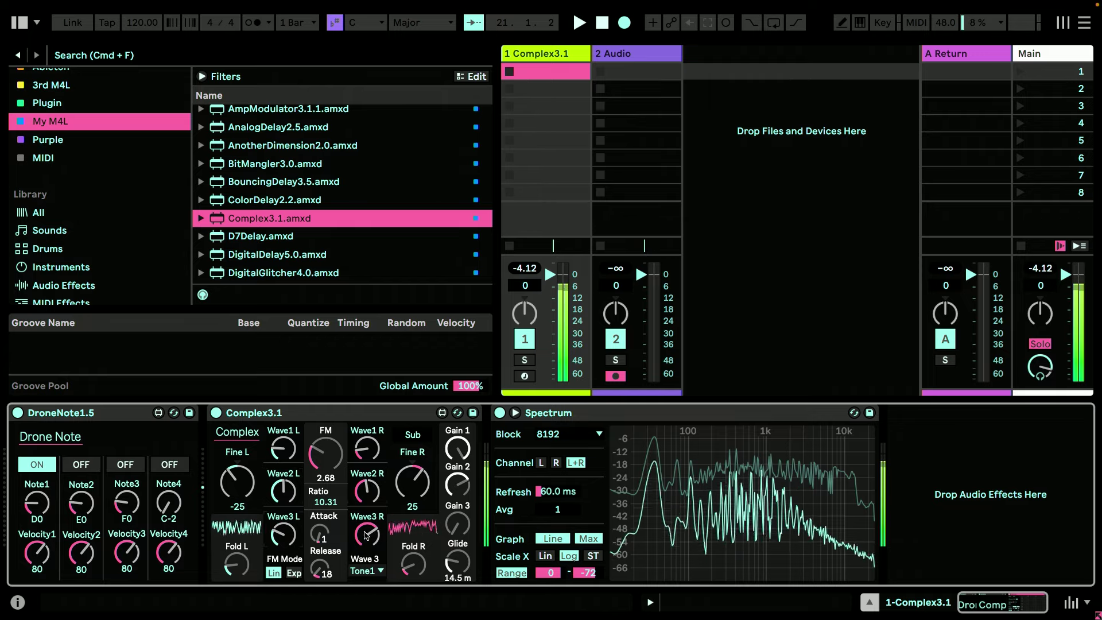
{"action": "left_click_drag", "start_coordinate": [365, 532], "coordinate": [365, 565]}
{"action": "left_click_drag", "start_coordinate": [457, 523], "coordinate": [458, 504]}
{"action": "left_click_drag", "start_coordinate": [458, 450], "coordinate": [462, 521]}
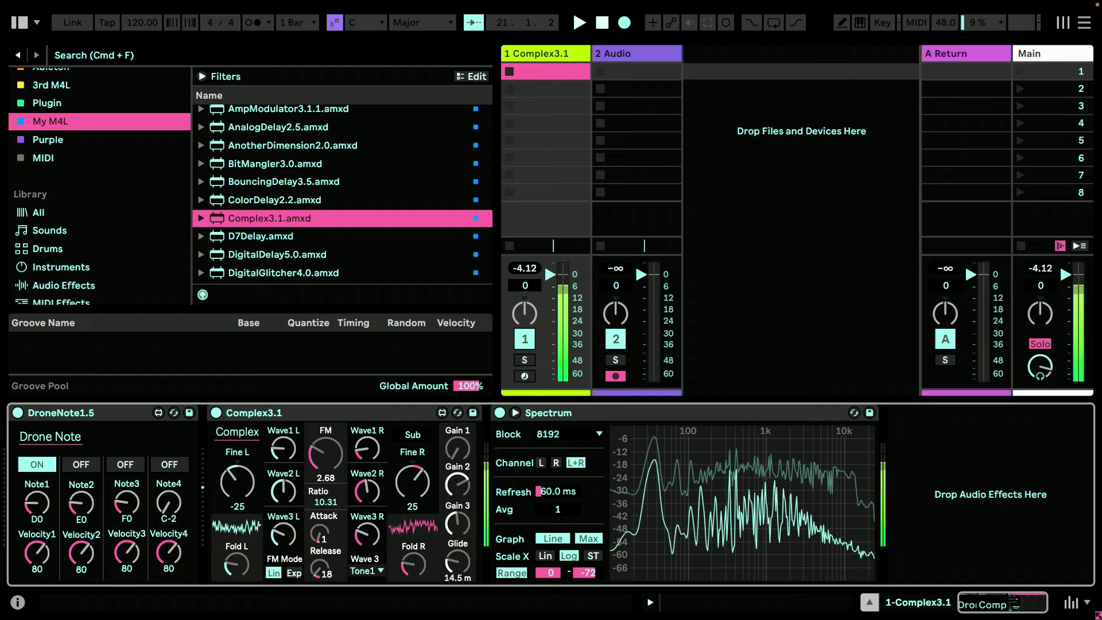
Set the FM ratio to 5.45 and the FM amount to 5.74, and turn Gain 3 fully down
{"action": "left_click_drag", "start_coordinate": [321, 476], "coordinate": [326, 512]}
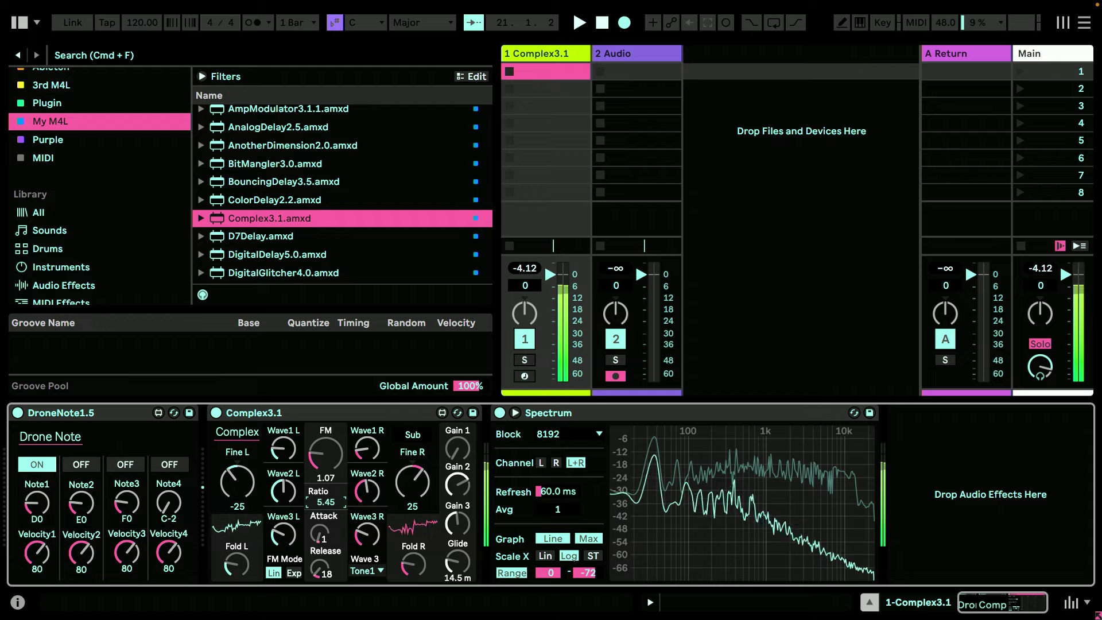
{"action": "mouse_move", "coordinate": [327, 467]}
{"action": "left_mouse_down"}
{"action": "mouse_move", "coordinate": [328, 400]}
{"action": "mouse_move", "coordinate": [327, 462]}
{"action": "left_mouse_up"}
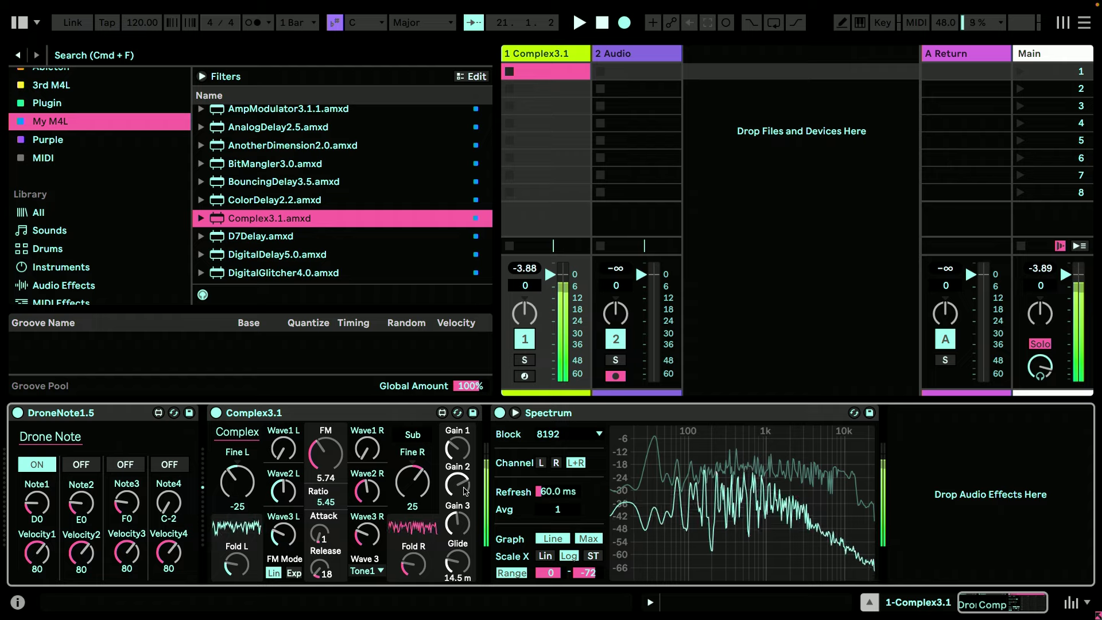
{"action": "left_click_drag", "start_coordinate": [462, 515], "coordinate": [462, 567]}
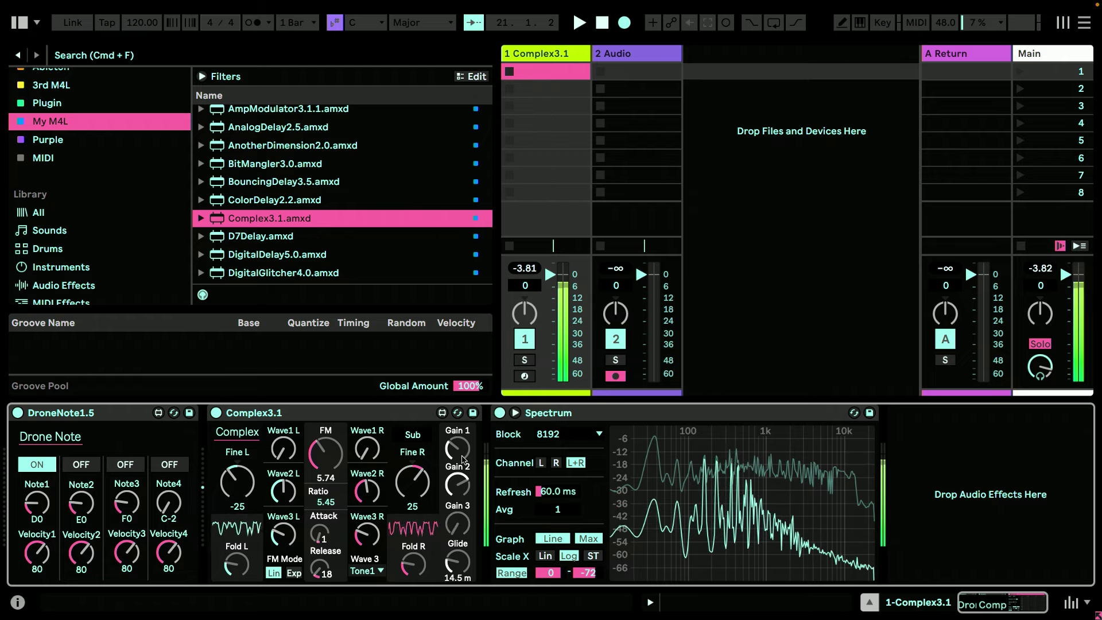
Raise Gain 1 to about halfway, raise both Wave1 knobs, and turn Gain 2 fully down
{"action": "mouse_move", "coordinate": [451, 456]}
{"action": "left_mouse_down"}
{"action": "mouse_move", "coordinate": [451, 482]}
{"action": "mouse_move", "coordinate": [450, 438]}
{"action": "left_mouse_up"}
{"action": "left_click_drag", "start_coordinate": [361, 455], "coordinate": [361, 427]}
{"action": "left_click_drag", "start_coordinate": [293, 456], "coordinate": [293, 423]}
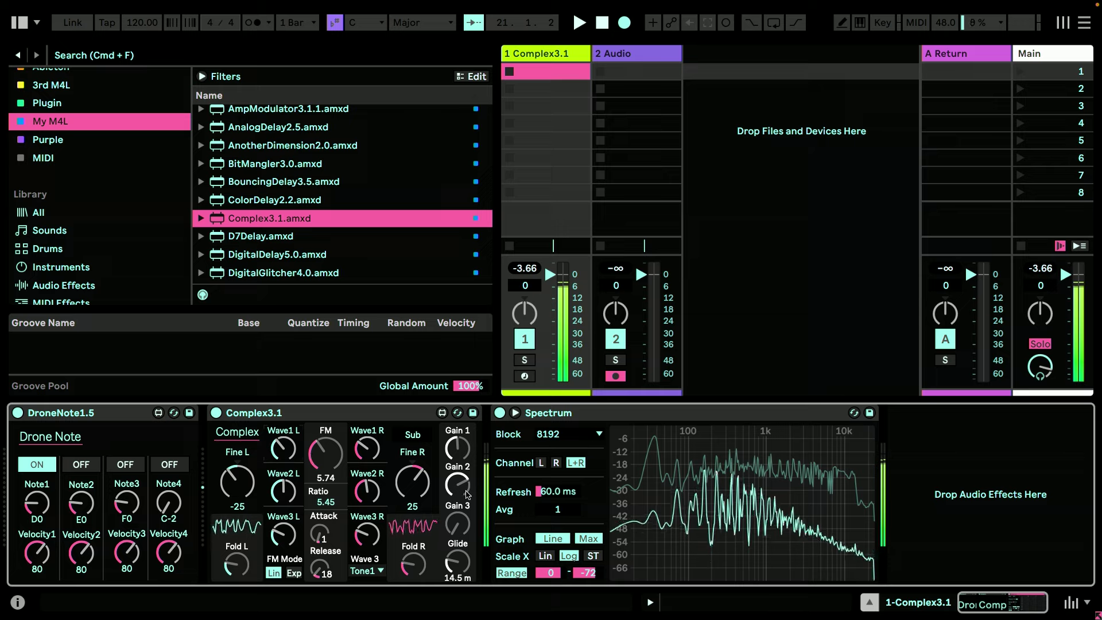
{"action": "left_click_drag", "start_coordinate": [456, 485], "coordinate": [456, 514]}
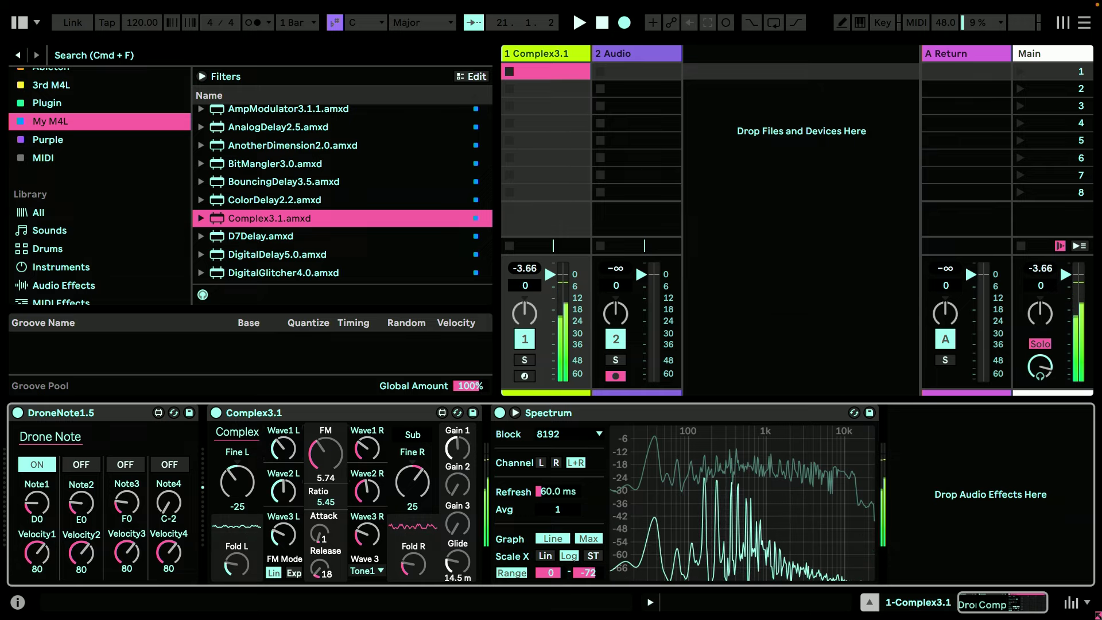
Set the FM ratio to 5.00 and the FM amount to 2.68
{"action": "mouse_move", "coordinate": [325, 453]}
{"action": "left_mouse_down"}
{"action": "mouse_move", "coordinate": [325, 482]}
{"action": "mouse_move", "coordinate": [325, 466]}
{"action": "left_mouse_up"}
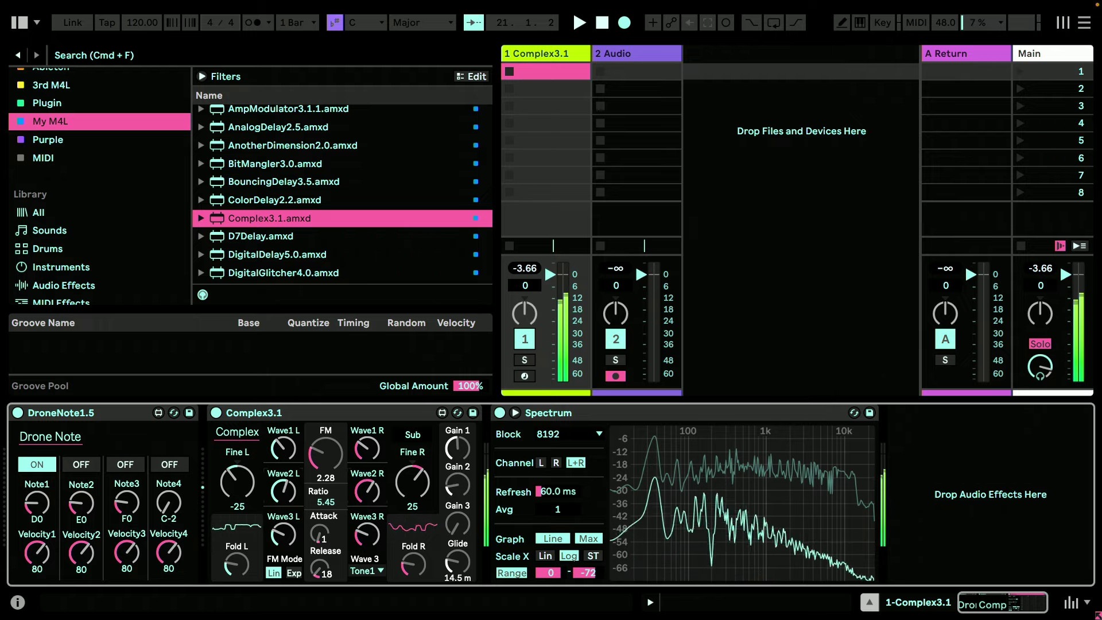
{"action": "type", "text": "5"}
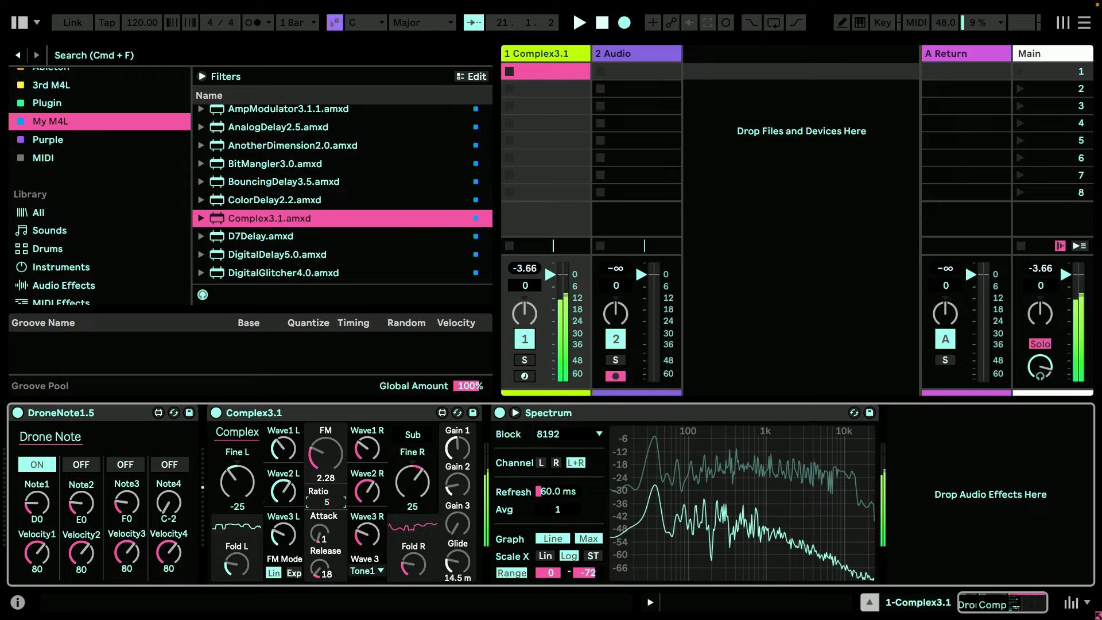
{"action": "key", "text": "Return"}
{"action": "mouse_move", "coordinate": [333, 450]}
{"action": "left_mouse_down"}
{"action": "mouse_move", "coordinate": [333, 479]}
{"action": "mouse_move", "coordinate": [333, 444]}
{"action": "left_mouse_up"}
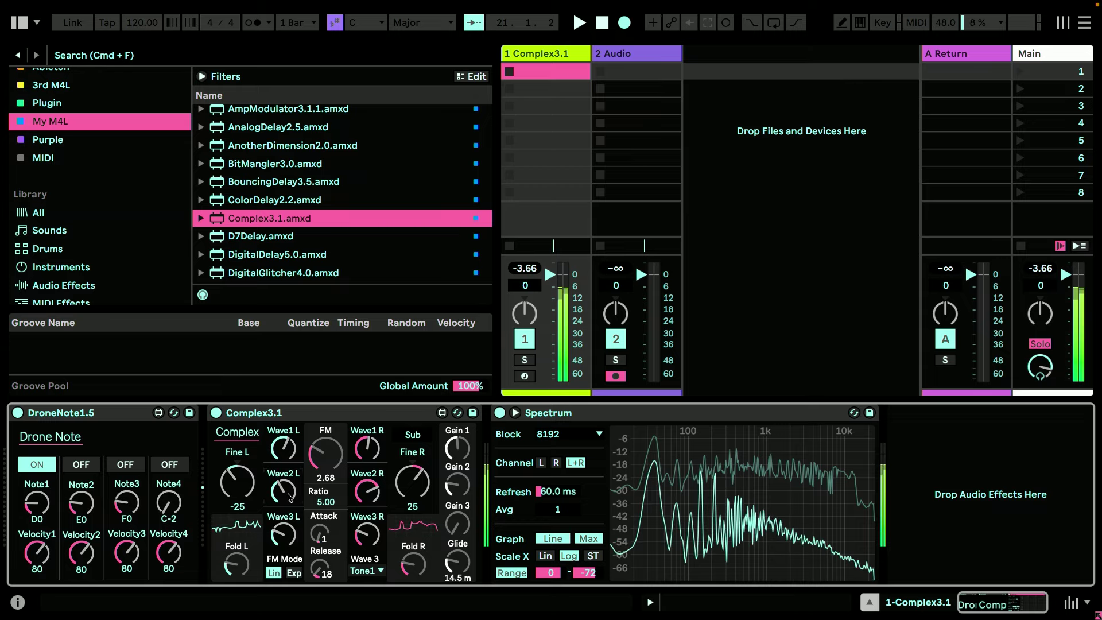
Switch the Wave 3 waveform to Tone3 and set the FM amount to 1.32
{"action": "left_click", "coordinate": [363, 571]}
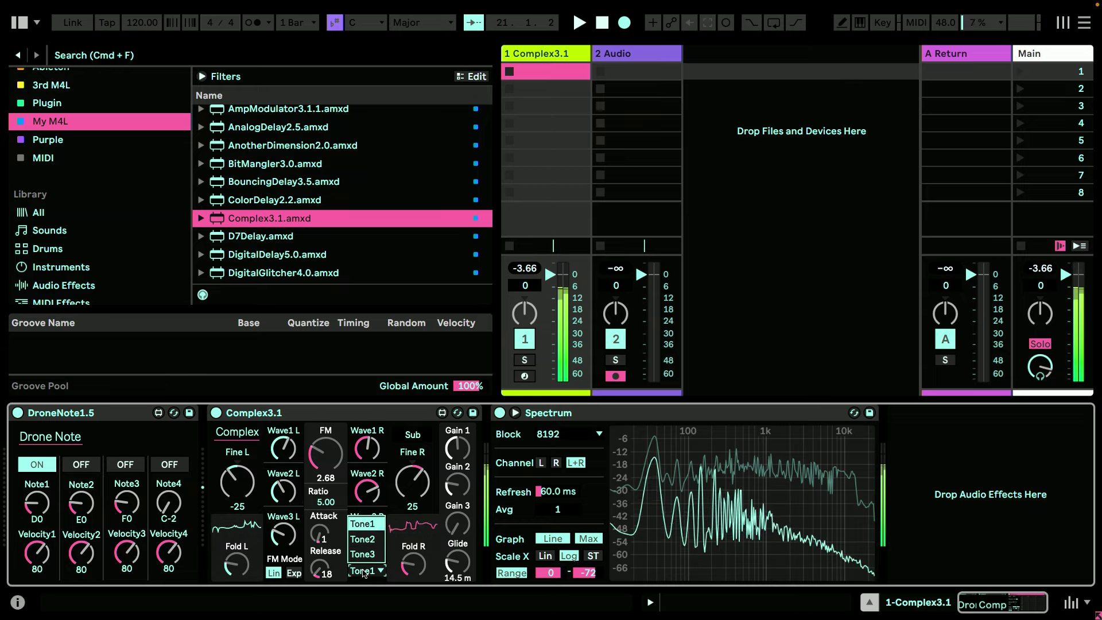
{"action": "left_click", "coordinate": [363, 557]}
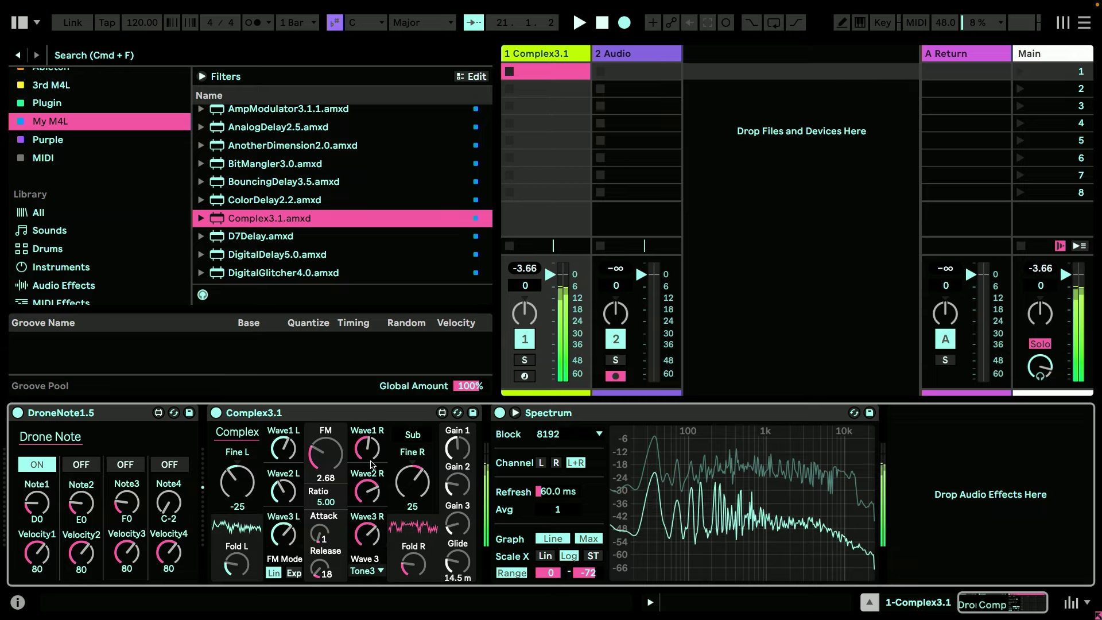
{"action": "left_click_drag", "start_coordinate": [325, 454], "coordinate": [368, 508]}
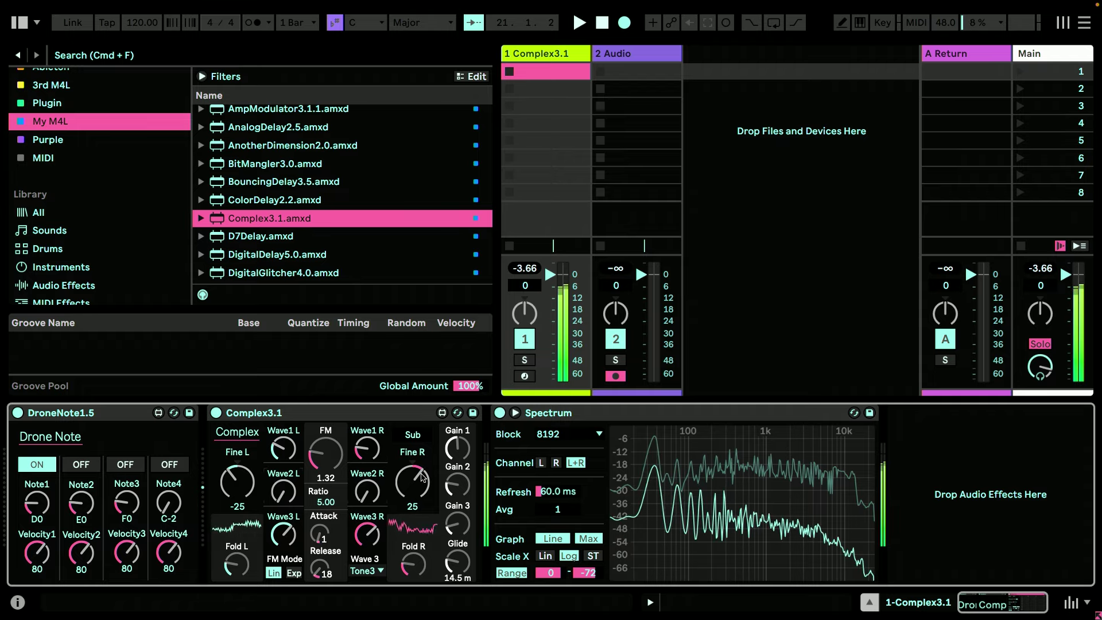
Turn Gain 1 fully down and raise Gain 2 to near maximum
{"action": "left_click_drag", "start_coordinate": [447, 486], "coordinate": [456, 449]}
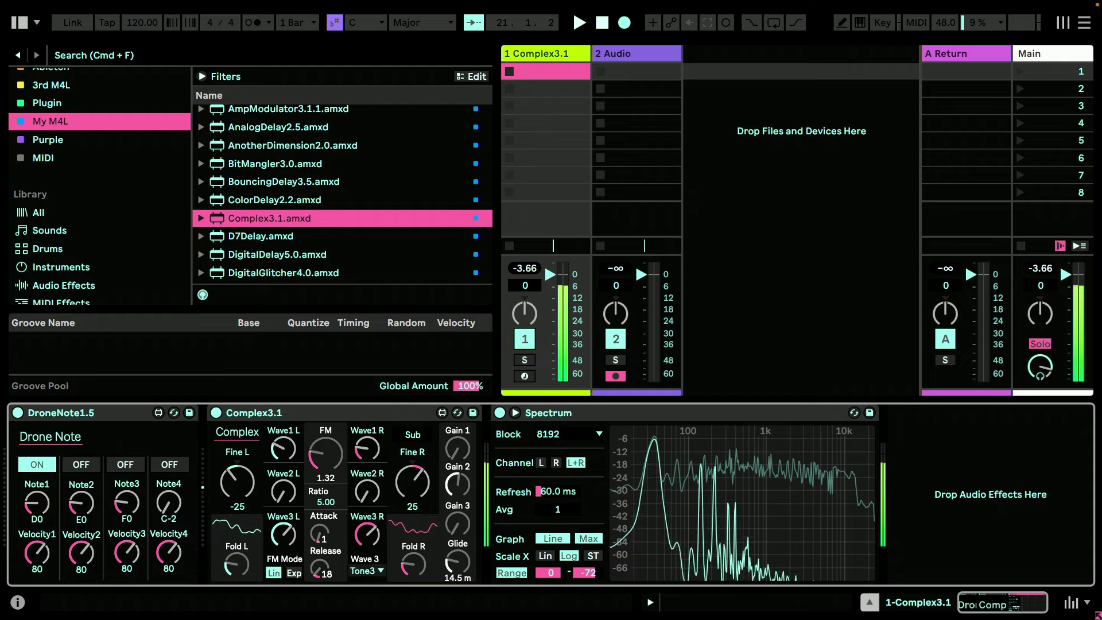
{"action": "left_click_drag", "start_coordinate": [455, 484], "coordinate": [455, 457]}
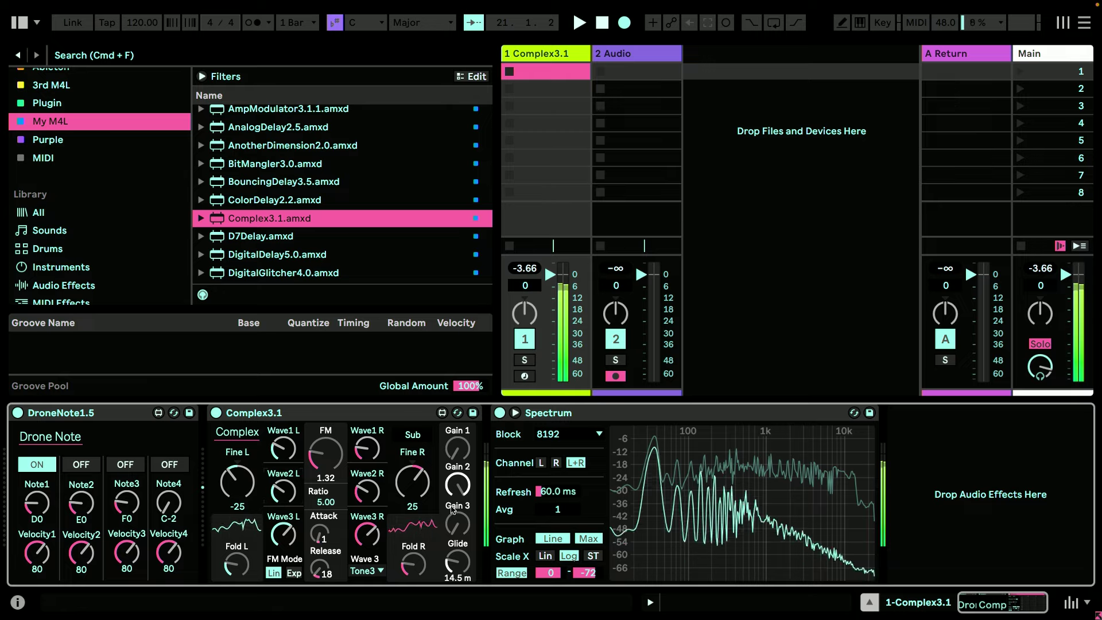
{"action": "mouse_move", "coordinate": [454, 484]}
{"action": "left_mouse_down"}
{"action": "mouse_move", "coordinate": [454, 523]}
{"action": "mouse_move", "coordinate": [454, 487]}
{"action": "left_mouse_up"}
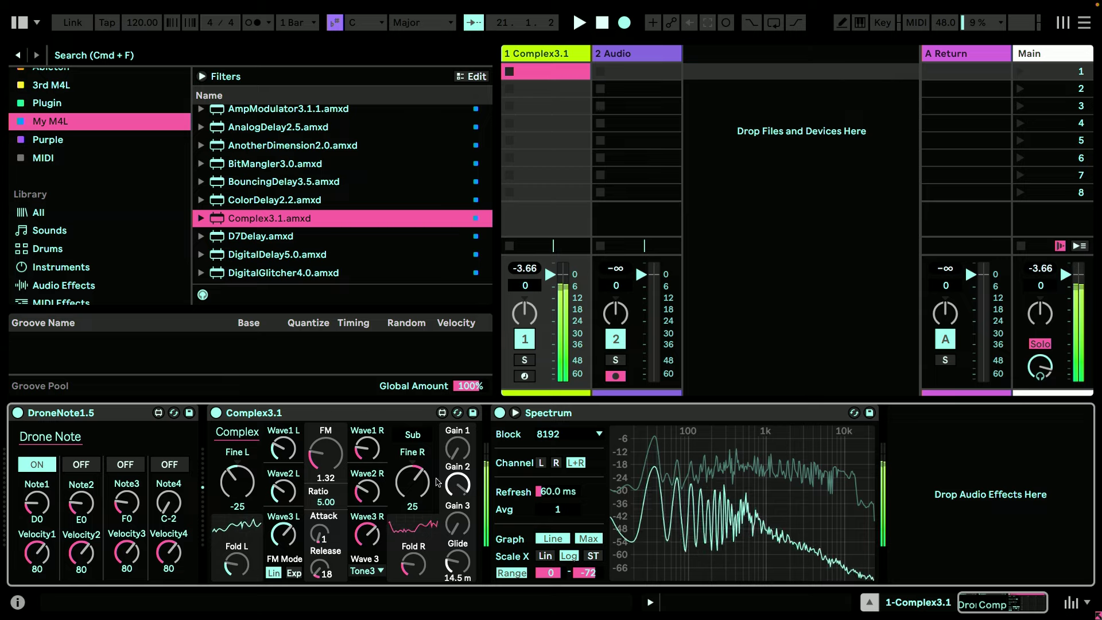
Raise both Wave2 knobs to about three quarters and lower the Fold knobs
{"action": "left_click_drag", "start_coordinate": [374, 492], "coordinate": [374, 478]}
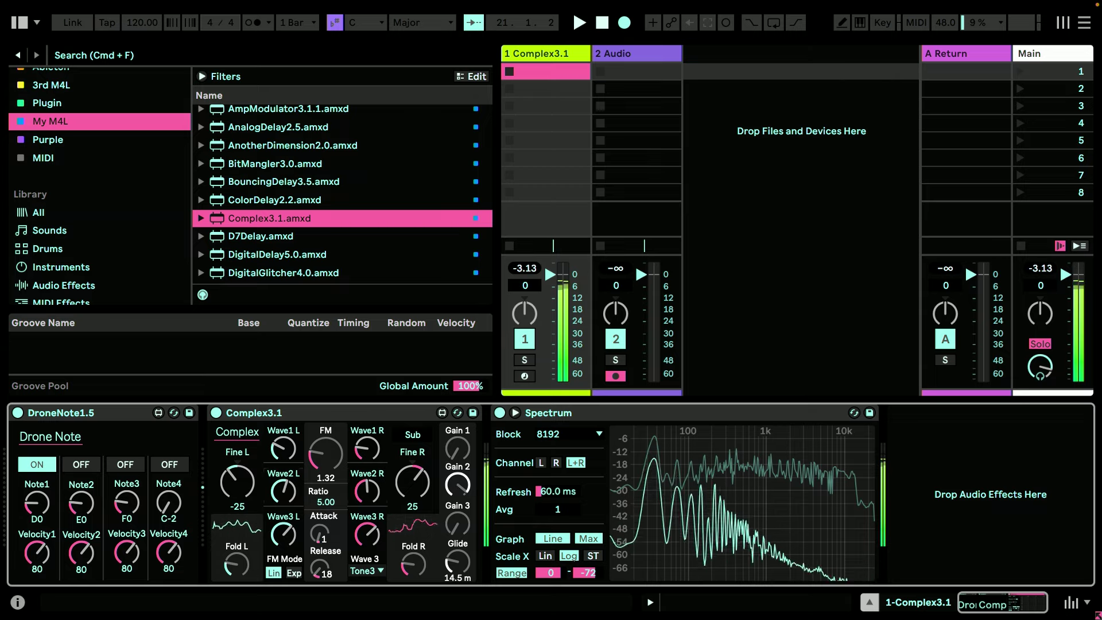
{"action": "left_click_drag", "start_coordinate": [365, 497], "coordinate": [365, 489]}
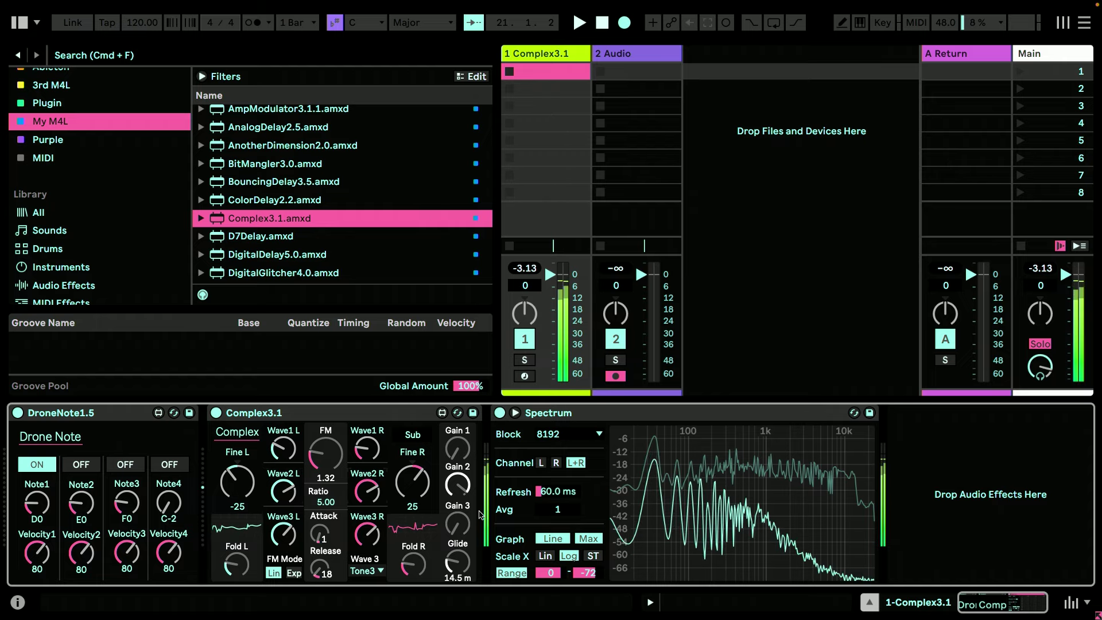
{"action": "left_click_drag", "start_coordinate": [413, 568], "coordinate": [413, 561]}
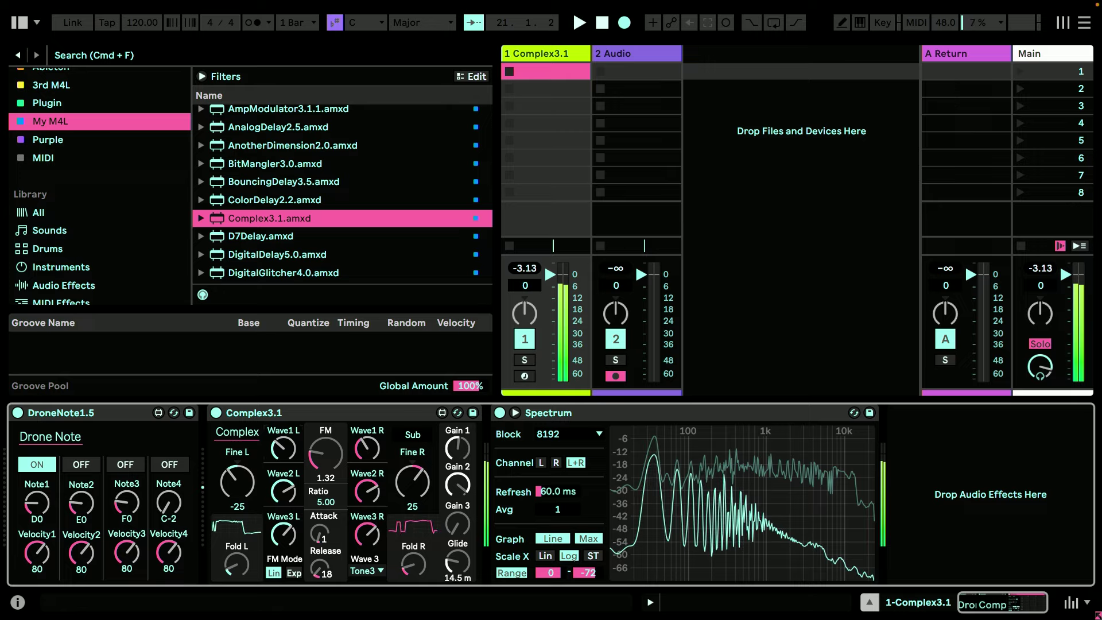
Raise the Wave1 and Wave2 knobs further and set the FM amount to 2.47
{"action": "left_click_drag", "start_coordinate": [371, 452], "coordinate": [372, 420]}
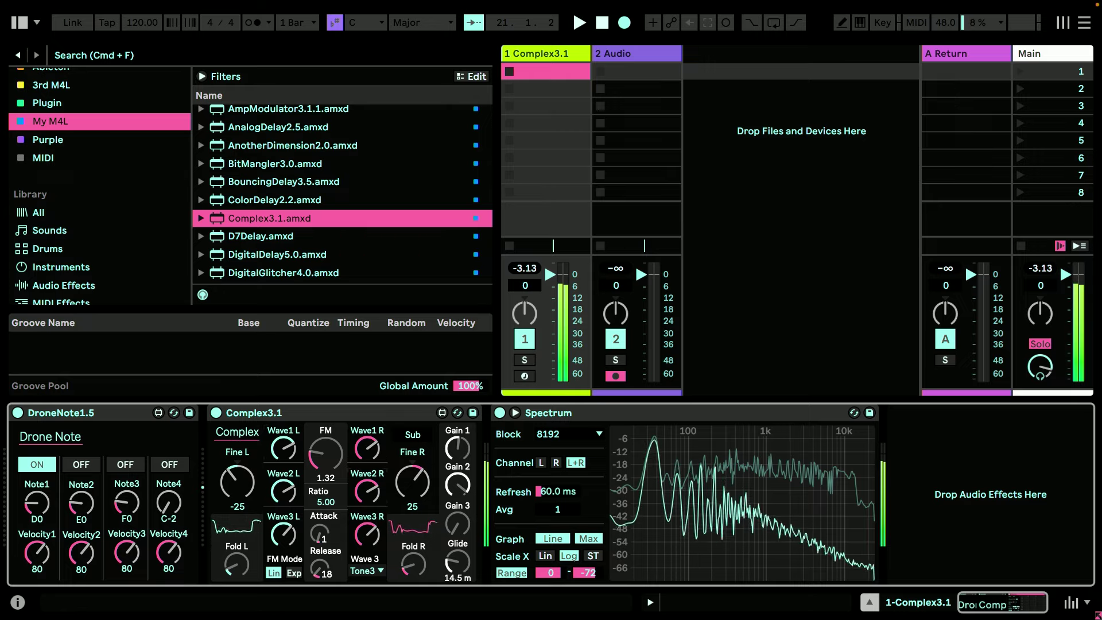
{"action": "left_click_drag", "start_coordinate": [370, 490], "coordinate": [370, 483]}
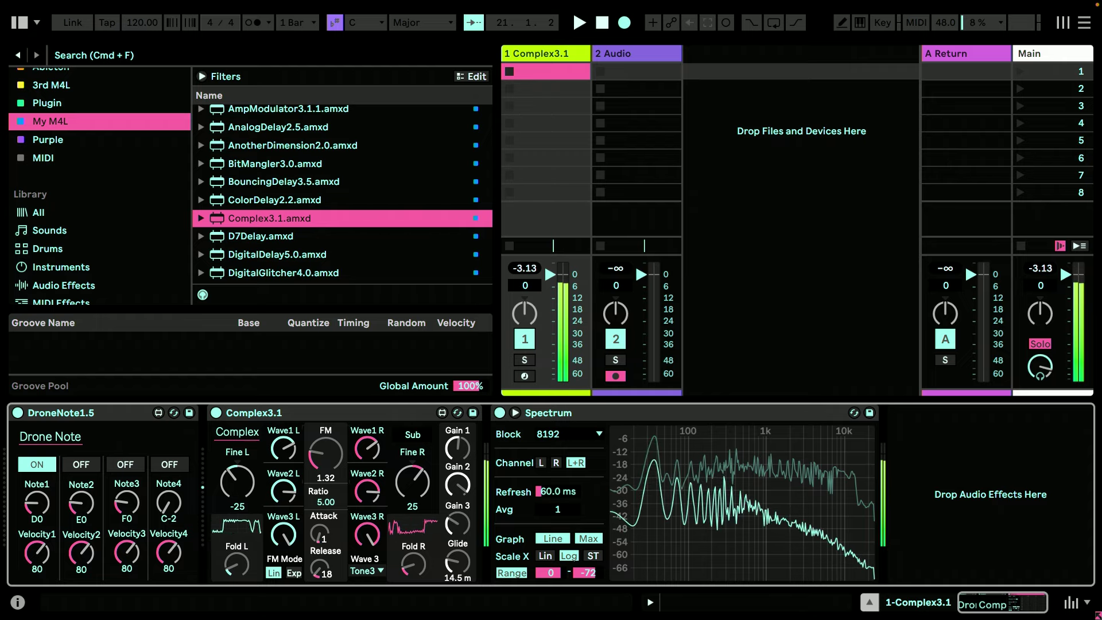
{"action": "left_click_drag", "start_coordinate": [326, 454], "coordinate": [325, 435]}
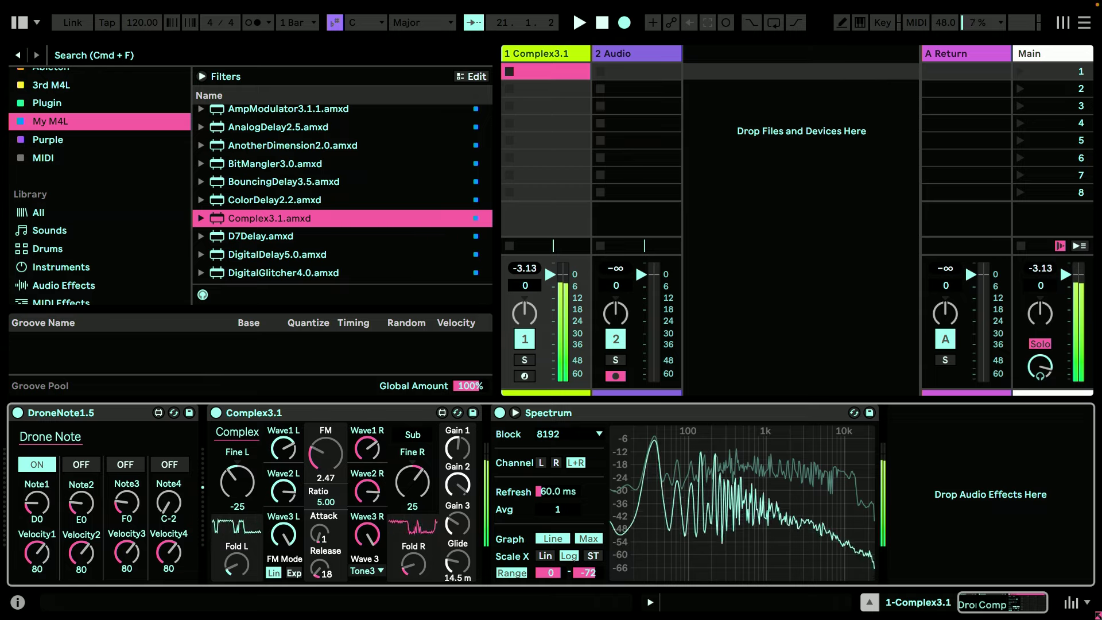
Turn Gain 2 and Gain 3 fully down, leaving Gain 1 at maximum
{"action": "left_click_drag", "start_coordinate": [458, 447], "coordinate": [461, 503]}
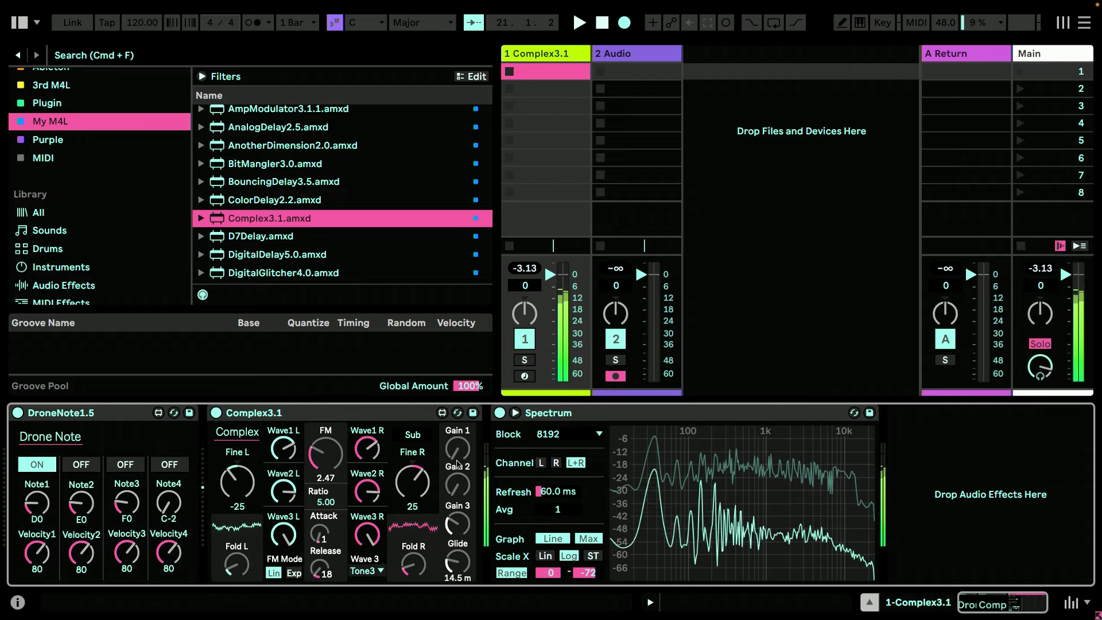
{"action": "left_click_drag", "start_coordinate": [457, 462], "coordinate": [458, 450]}
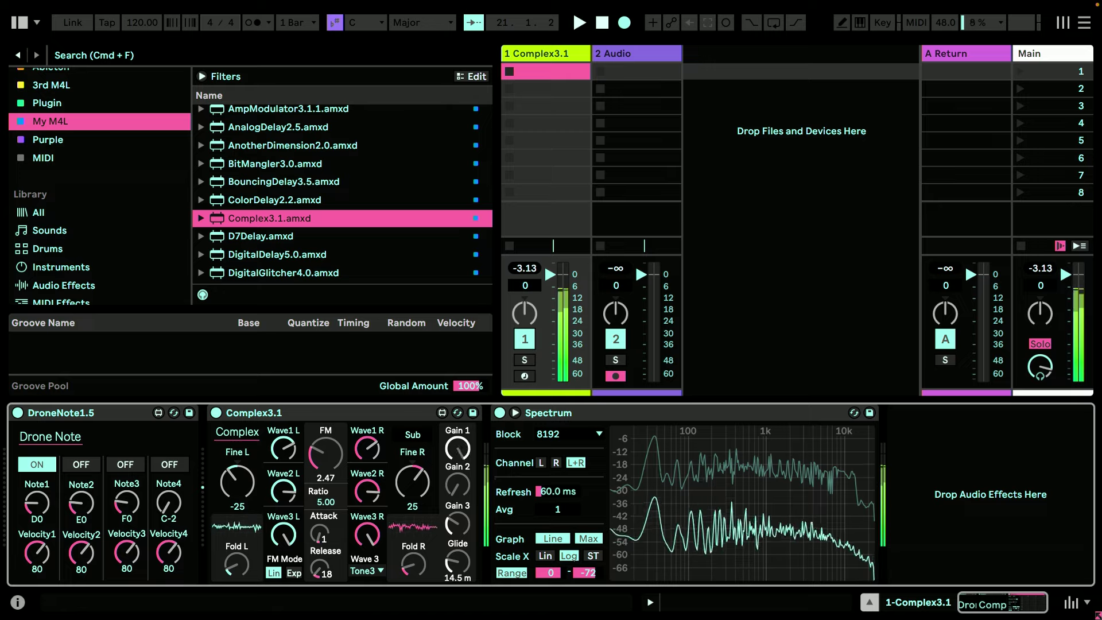
{"action": "left_click_drag", "start_coordinate": [459, 522], "coordinate": [458, 538]}
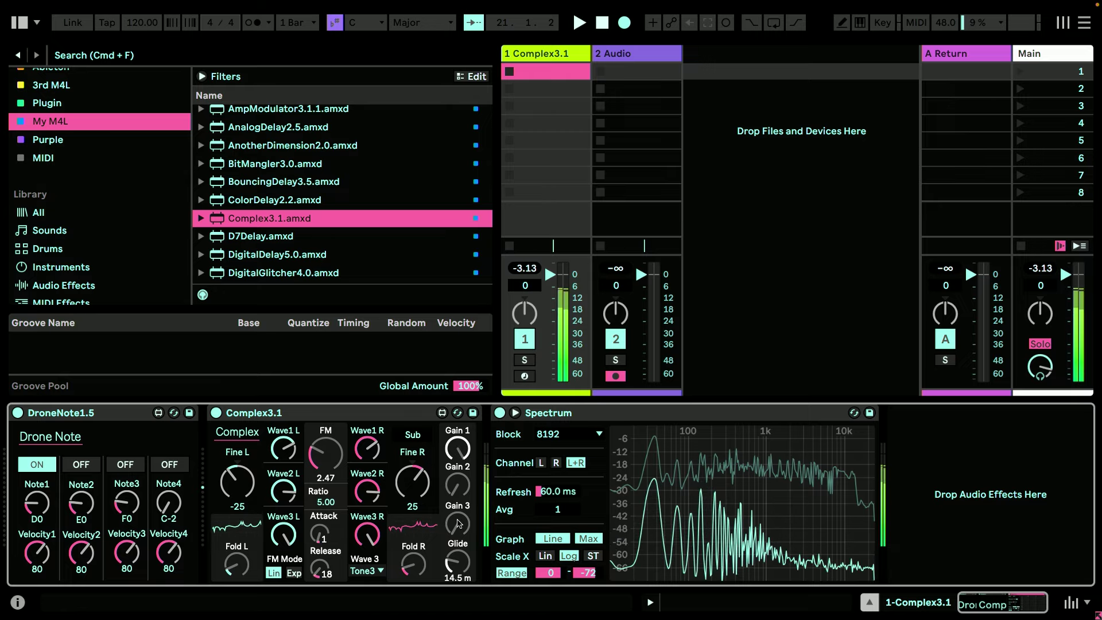
Sweep the Wave1 knobs down and back up, and set the FM amount to 0.76
{"action": "left_click_drag", "start_coordinate": [361, 451], "coordinate": [360, 485]}
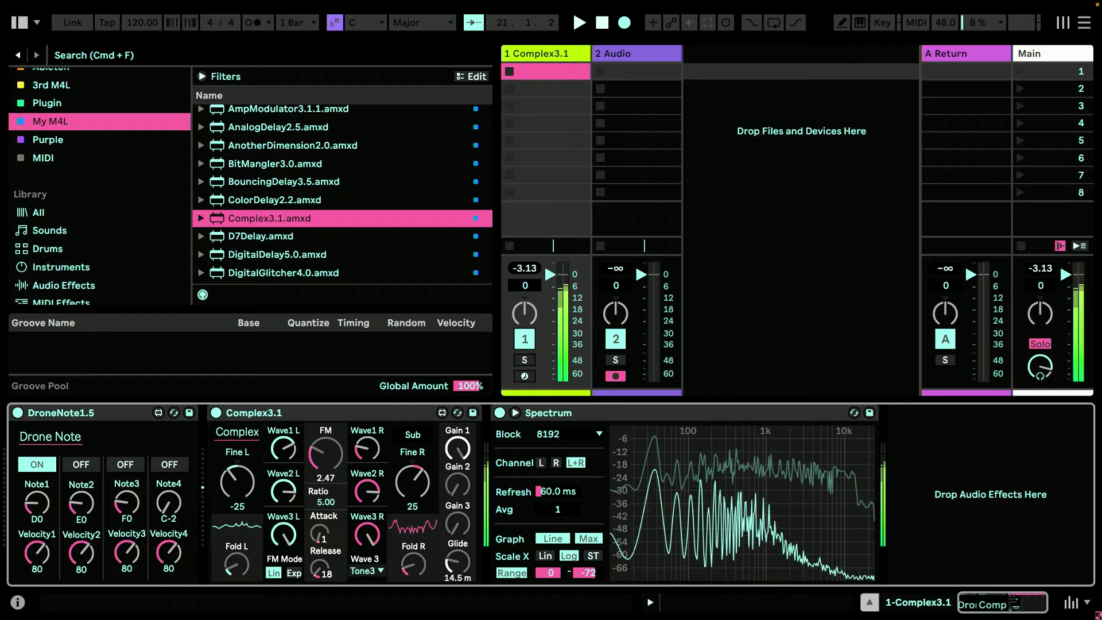
{"action": "left_click_drag", "start_coordinate": [283, 448], "coordinate": [283, 461]}
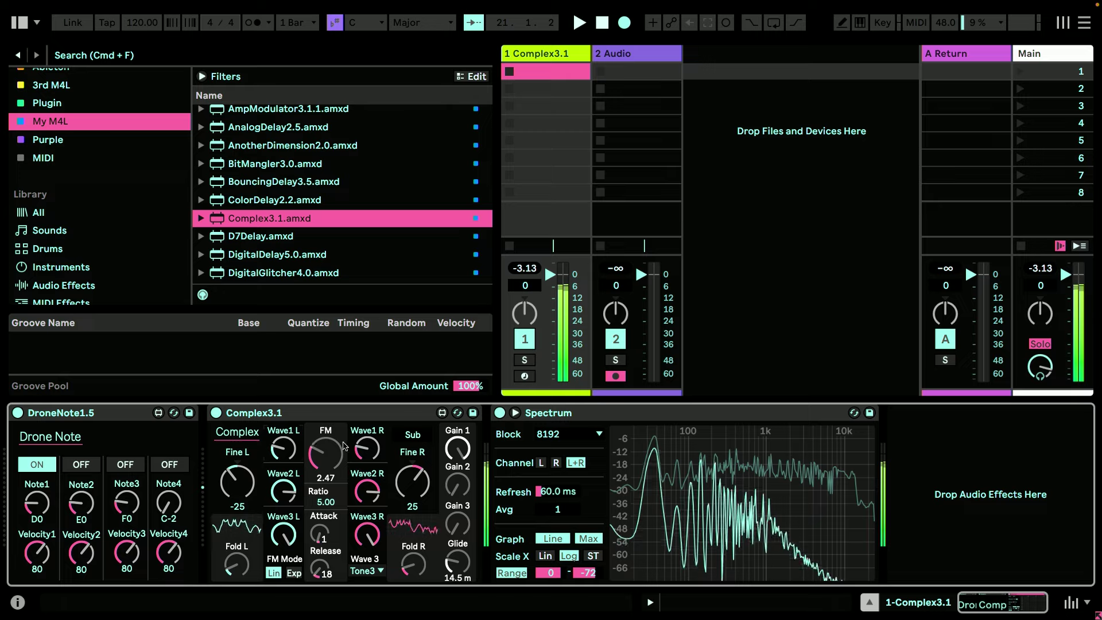
{"action": "left_click_drag", "start_coordinate": [343, 446], "coordinate": [344, 462]}
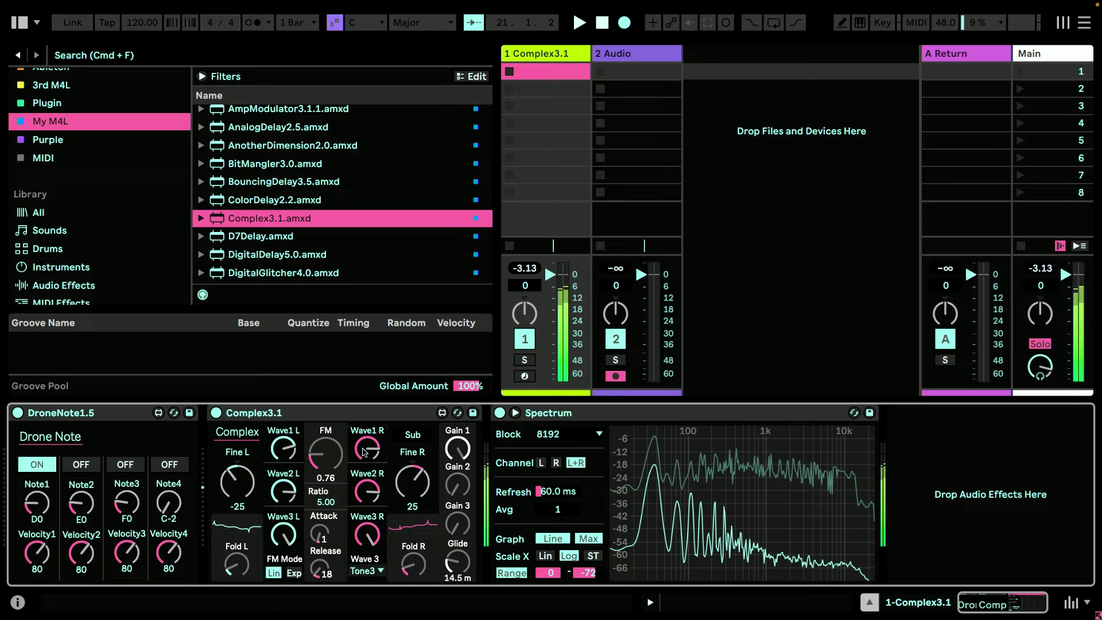
Set the release to 10000 and switch off the first drone note
{"action": "mouse_move", "coordinate": [324, 568]}
{"action": "left_mouse_down"}
{"action": "mouse_move", "coordinate": [325, 540]}
{"action": "mouse_move", "coordinate": [323, 571]}
{"action": "left_mouse_up"}
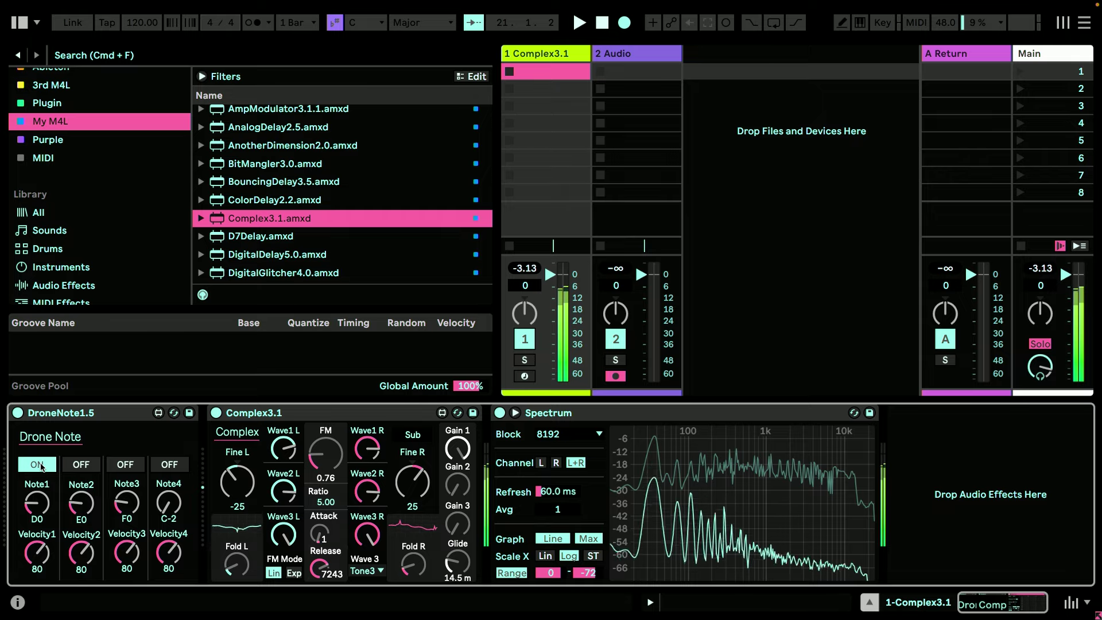
{"action": "left_click_drag", "start_coordinate": [327, 564], "coordinate": [327, 534]}
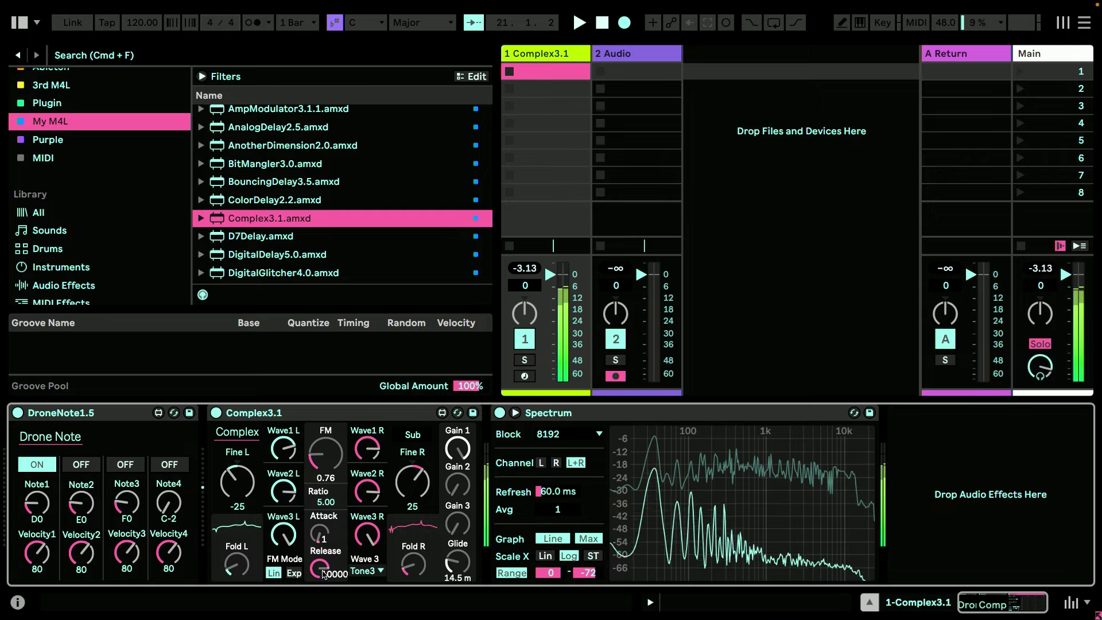
{"action": "left_click", "coordinate": [44, 468]}
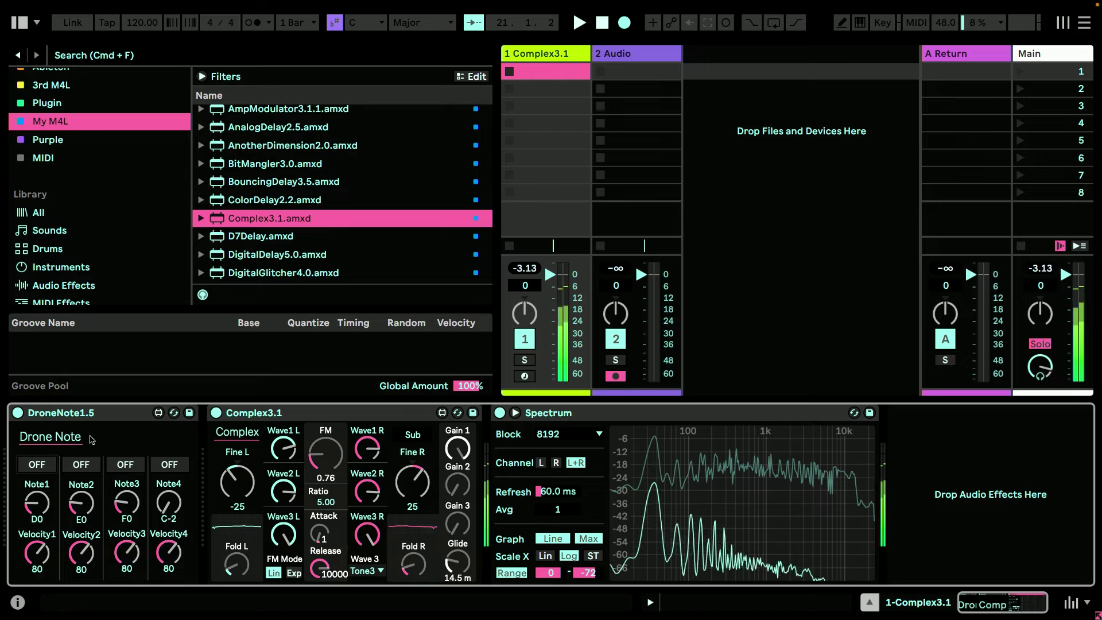